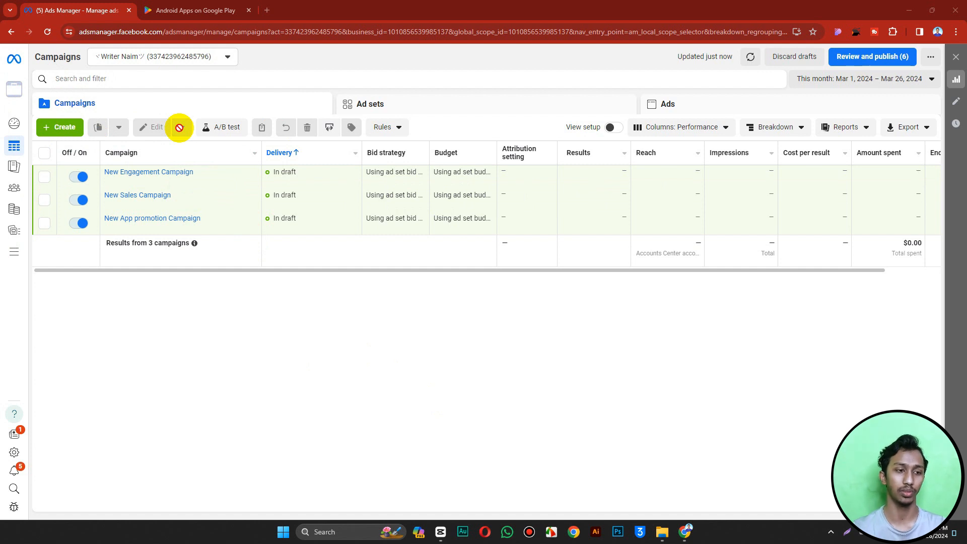
# Step: Create a new auction campaign with the App promotion objective, using the manual app promotion campaign setup
pyautogui.click(62, 129)
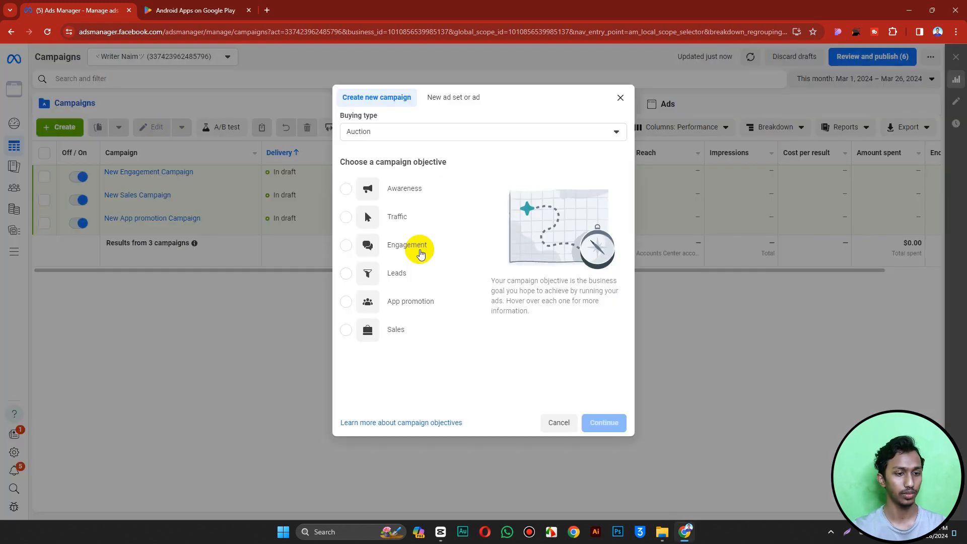
pyautogui.click(368, 303)
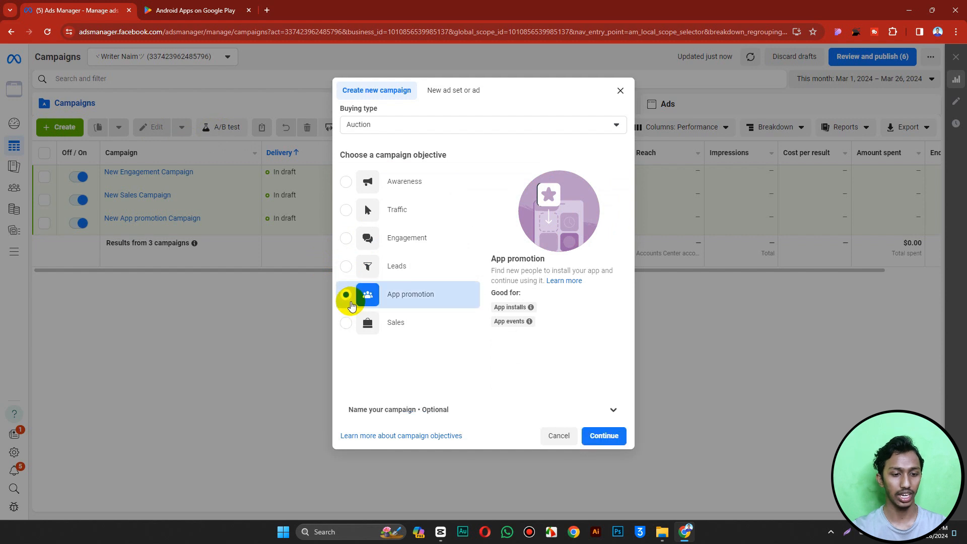
pyautogui.click(614, 432)
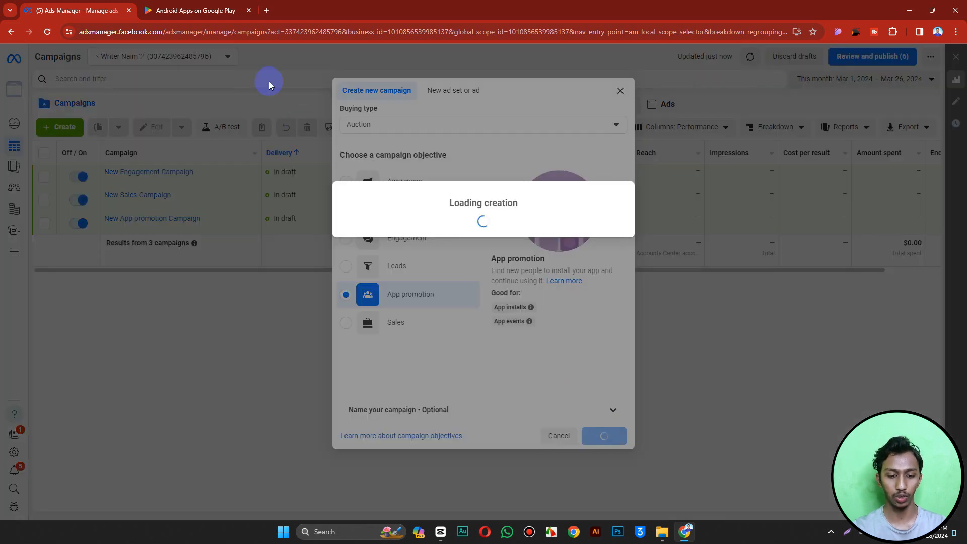
pyautogui.click(445, 336)
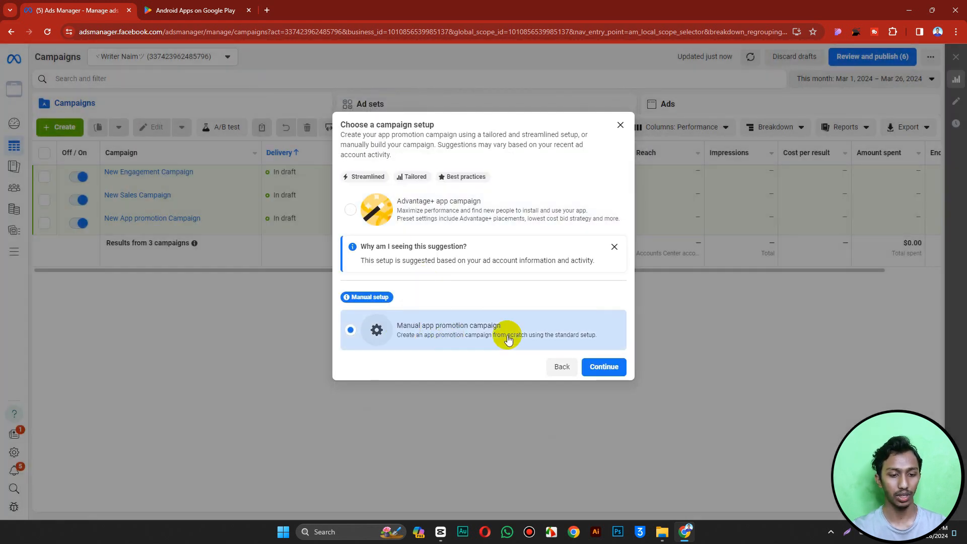
pyautogui.click(612, 367)
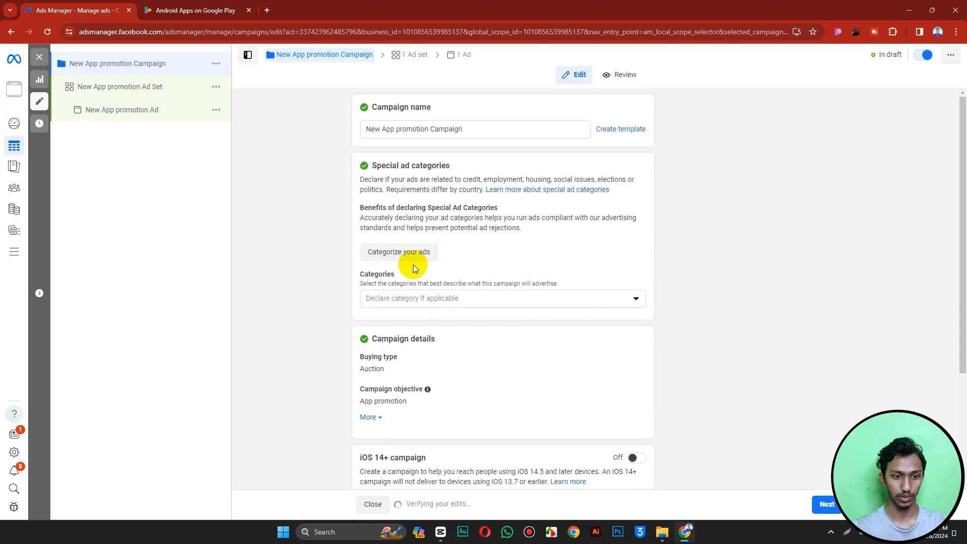
# Step: Copy the Messenger app's name from its Google Play page and use it as the campaign name in Ads Manager
pyautogui.tripleClick(472, 129)
pyautogui.click(186, 10)
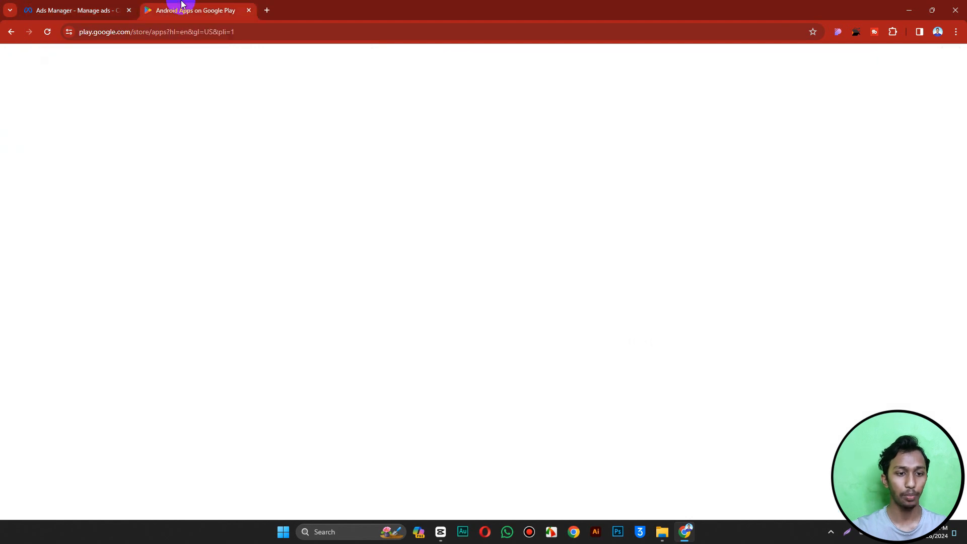
pyautogui.scroll(-5, 204, 262)
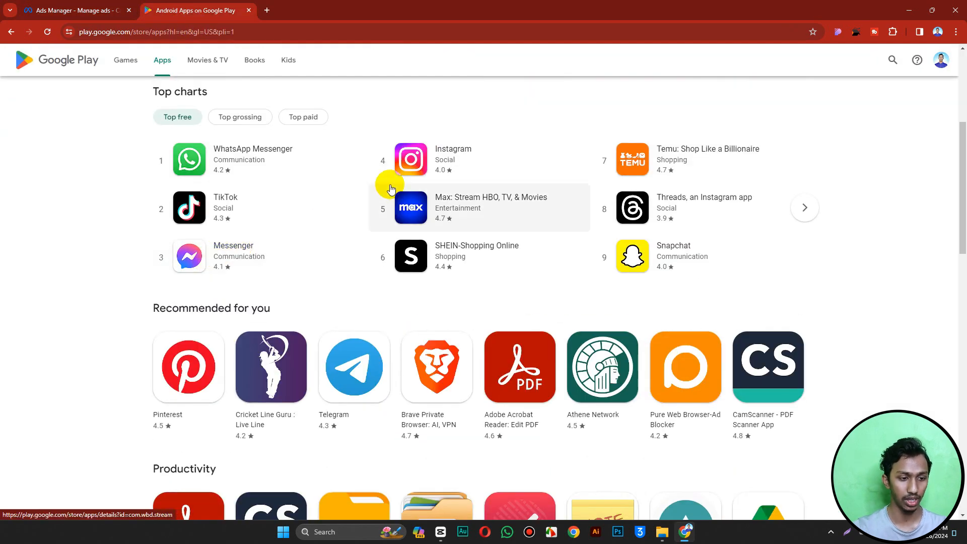
pyautogui.scroll(-4, 398, 171)
pyautogui.scroll(4, 342, 186)
pyautogui.scroll(1, 272, 216)
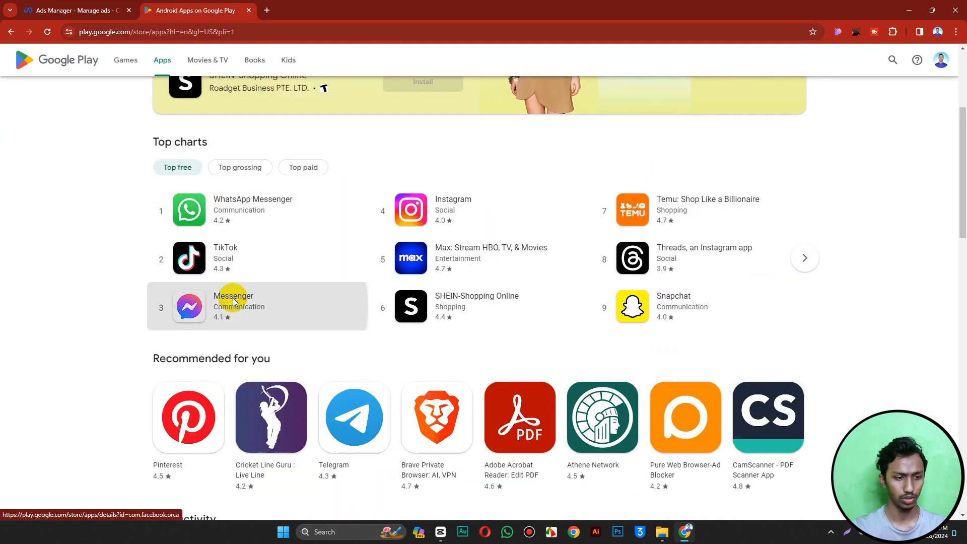
pyautogui.click(233, 298)
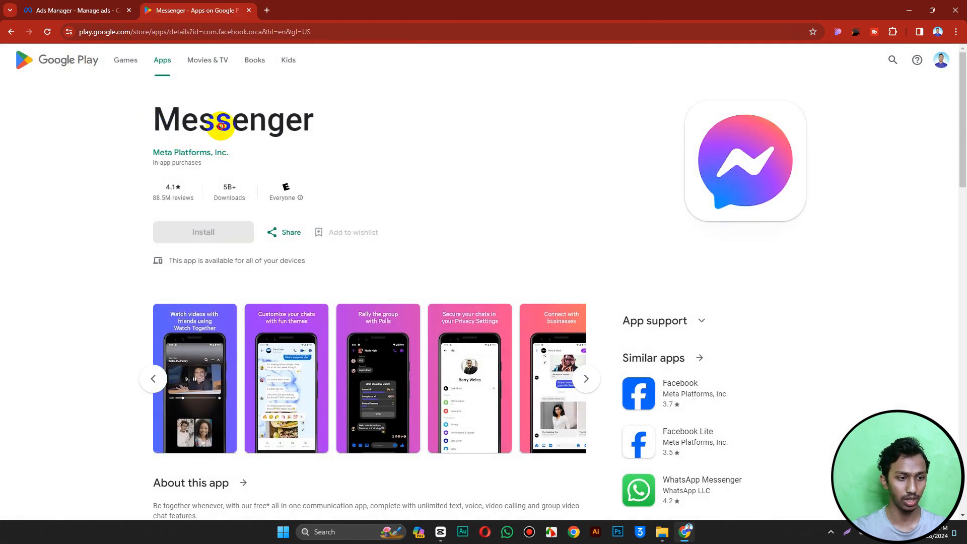
pyautogui.doubleClick(218, 126)
pyautogui.hotkey('ctrl', 'c')
pyautogui.click(76, 10)
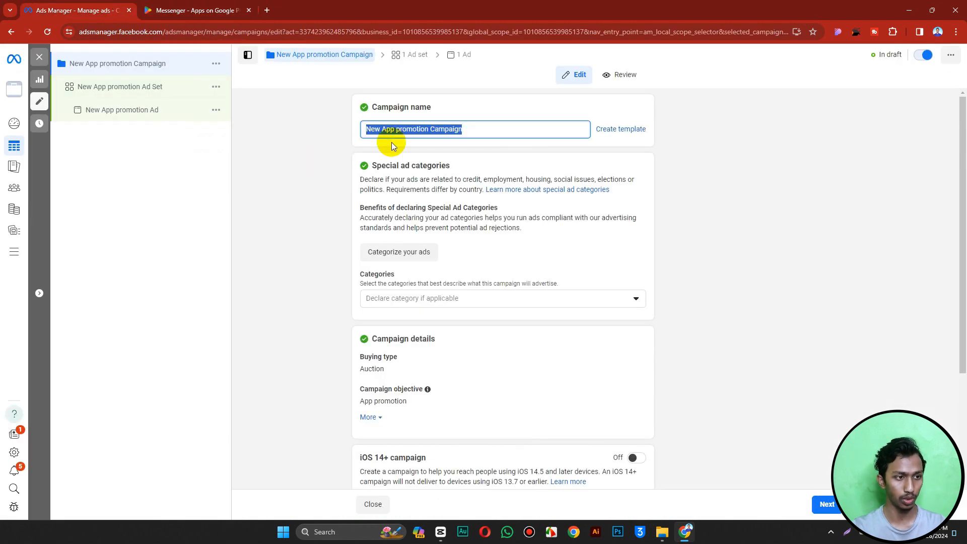
pyautogui.hotkey('ctrl', 'v')
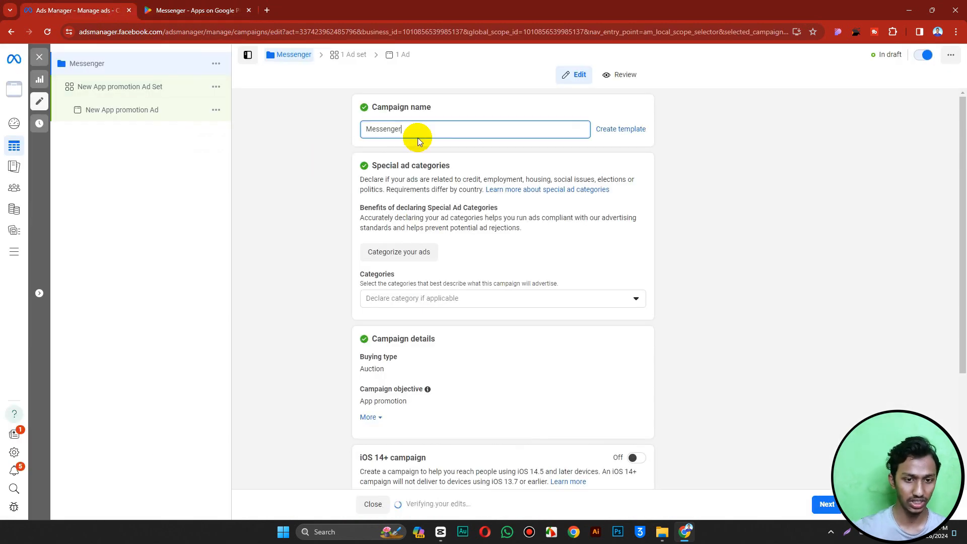
# Step: Review the special ad category choices and the expanded campaign details, including the objective options
pyautogui.click(423, 297)
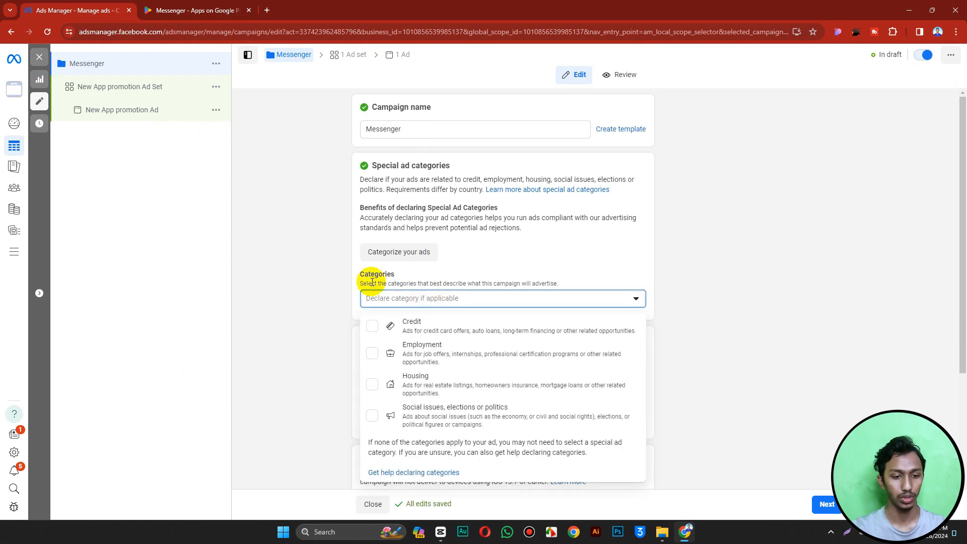
pyautogui.click(280, 252)
pyautogui.scroll(-3, 395, 281)
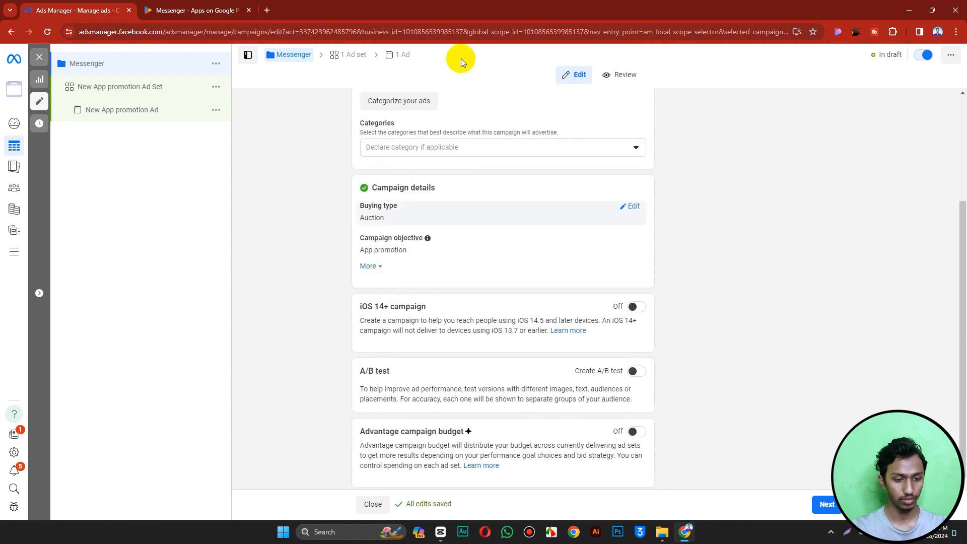
pyautogui.click(368, 265)
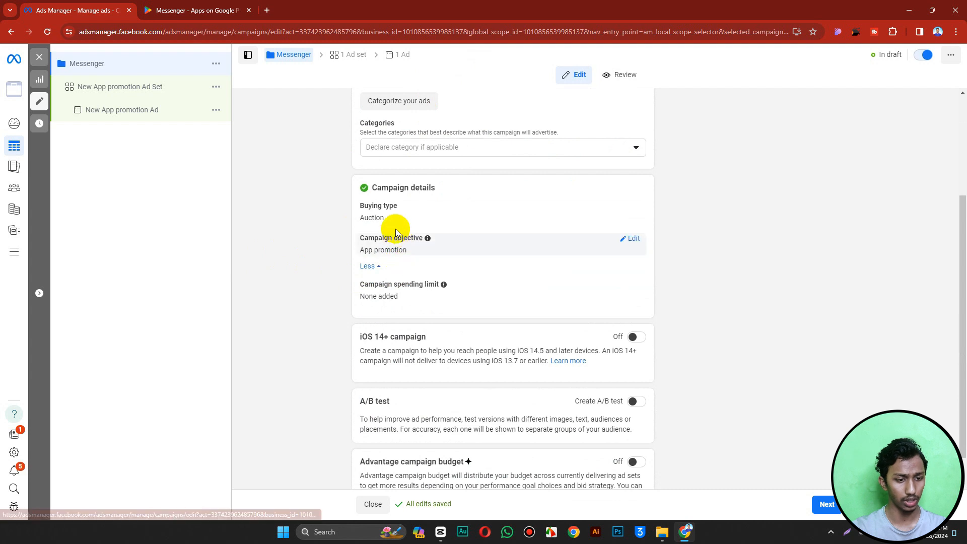
pyautogui.scroll(-1, 438, 239)
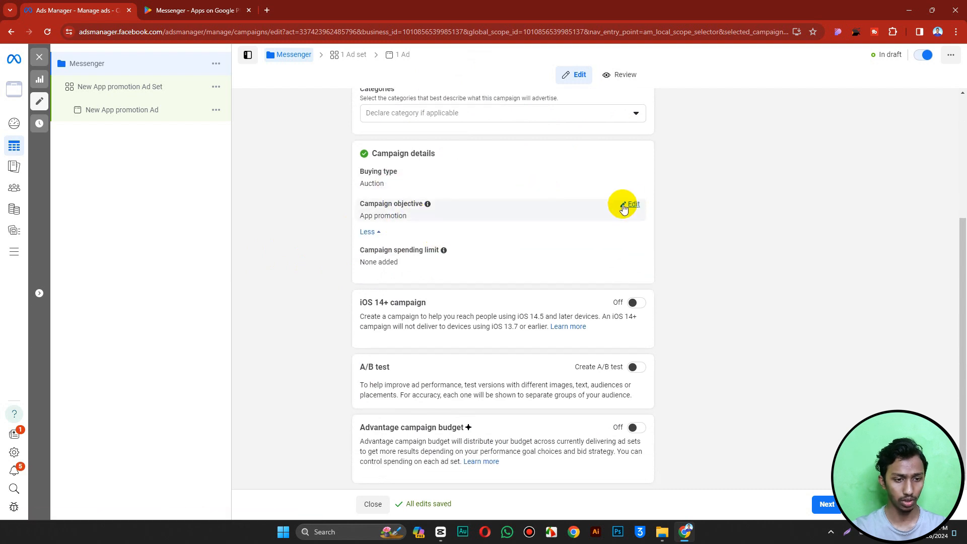
pyautogui.click(625, 204)
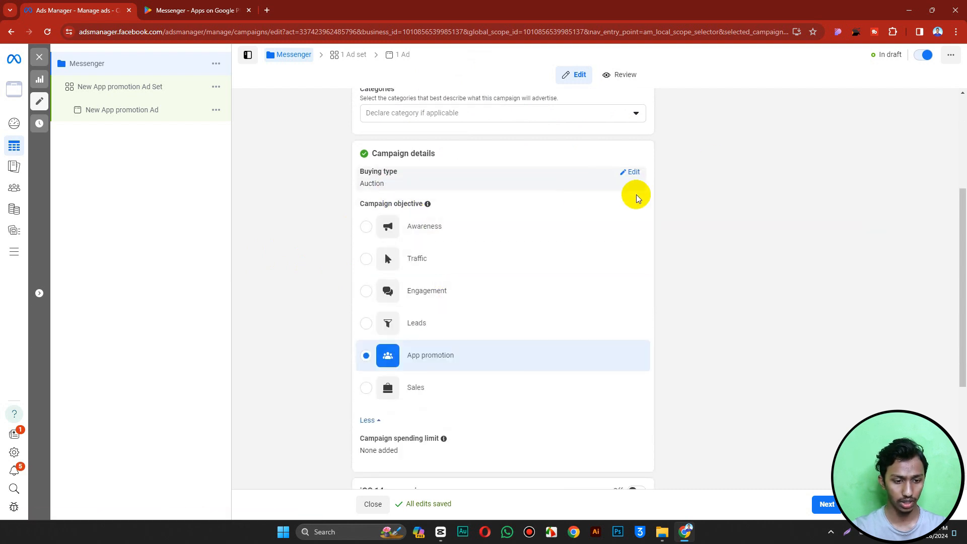
pyautogui.scroll(-4, 535, 210)
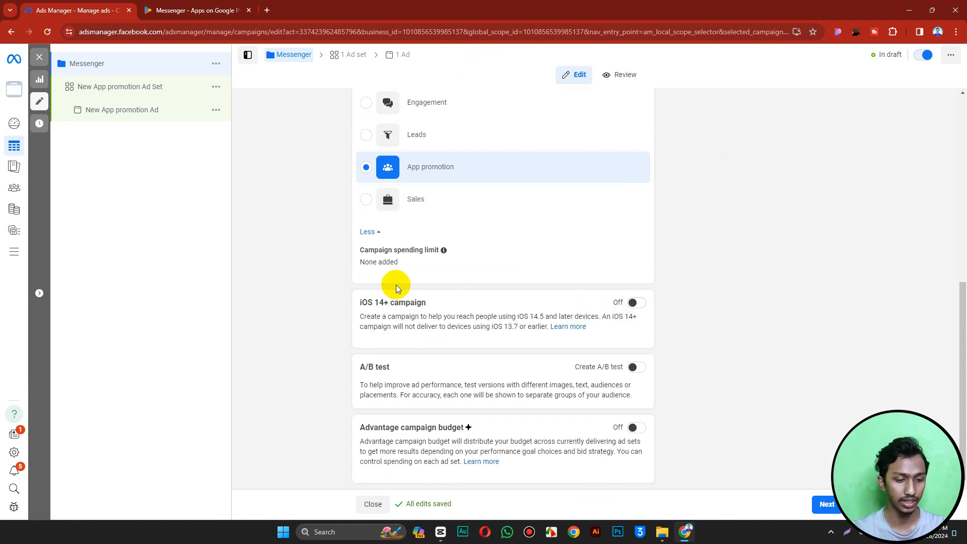
# Step: Turn on the iOS 14+ campaign option without choosing an app, and continue to the ad set settings
pyautogui.click(631, 302)
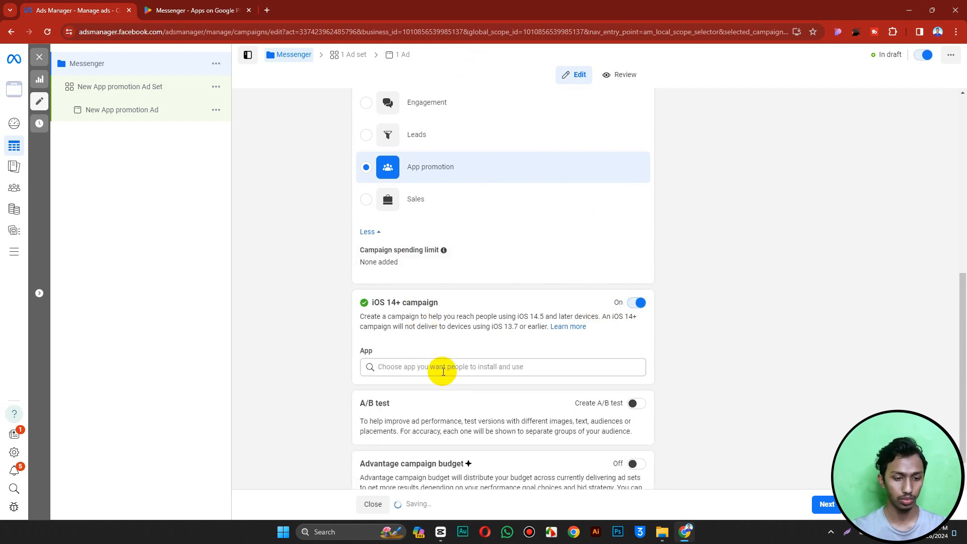
pyautogui.click(443, 372)
pyautogui.click(739, 352)
pyautogui.scroll(-1, 560, 355)
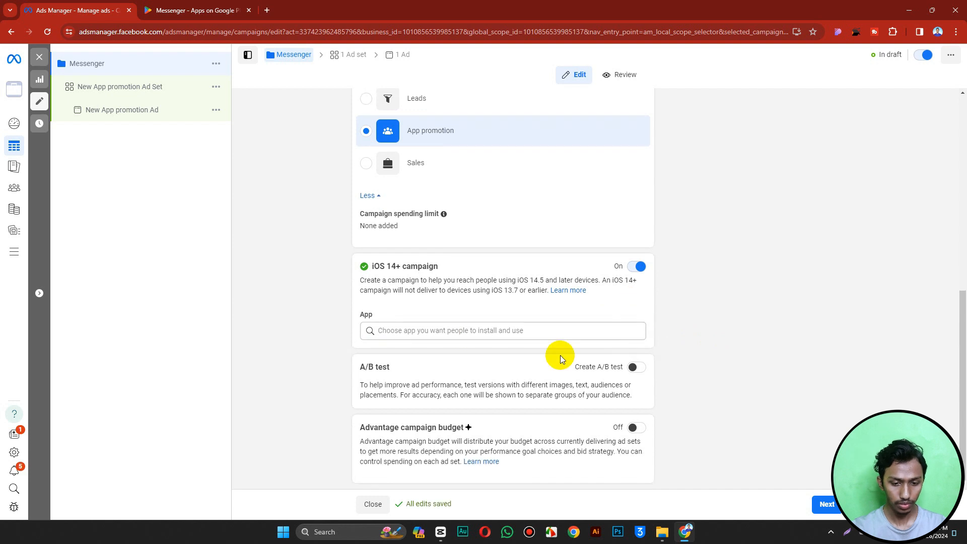
pyautogui.click(827, 505)
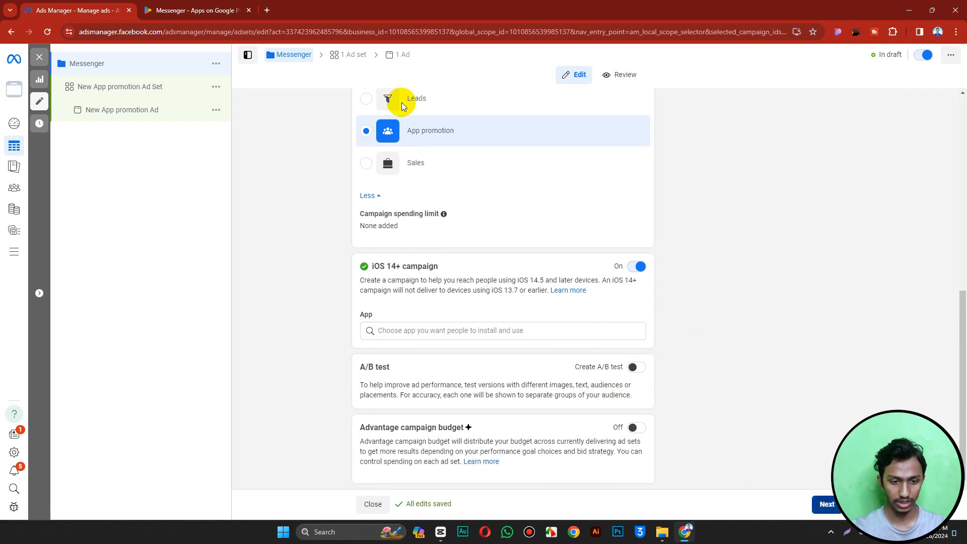
# Step: Rename the ad set as "Messenger ads Run" and check the catalog choices without selecting one
pyautogui.moveTo(470, 129); pyautogui.dragTo(314, 127)
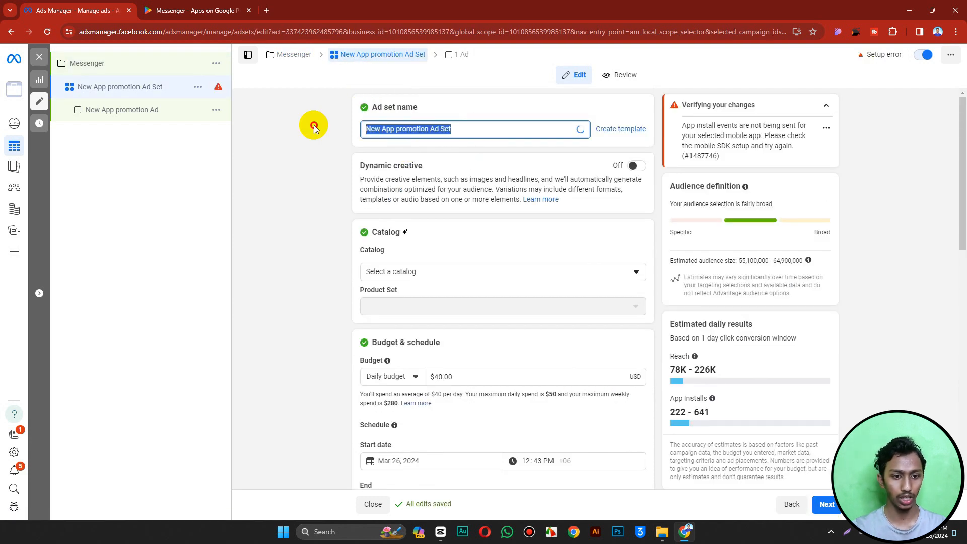
pyautogui.hotkey('ctrl', 'v')
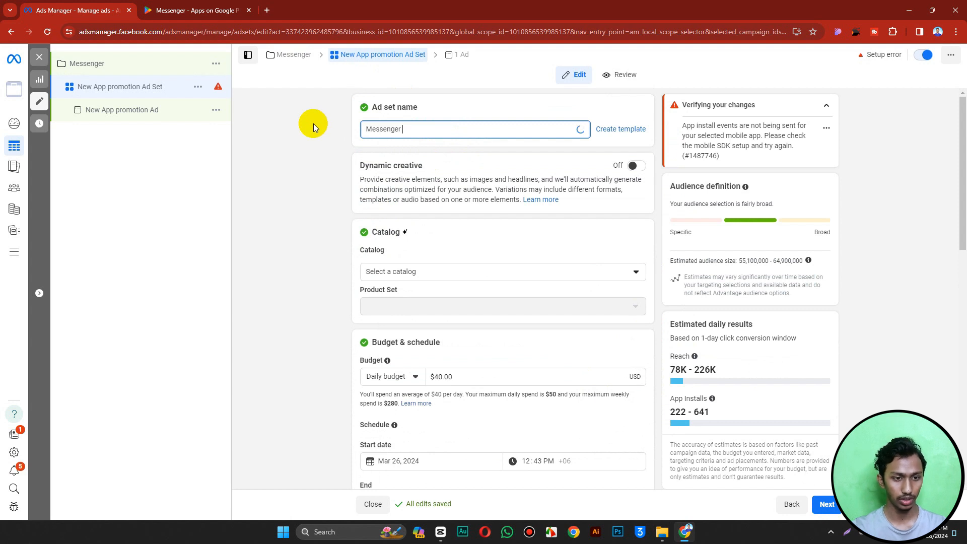
pyautogui.write('ads ')
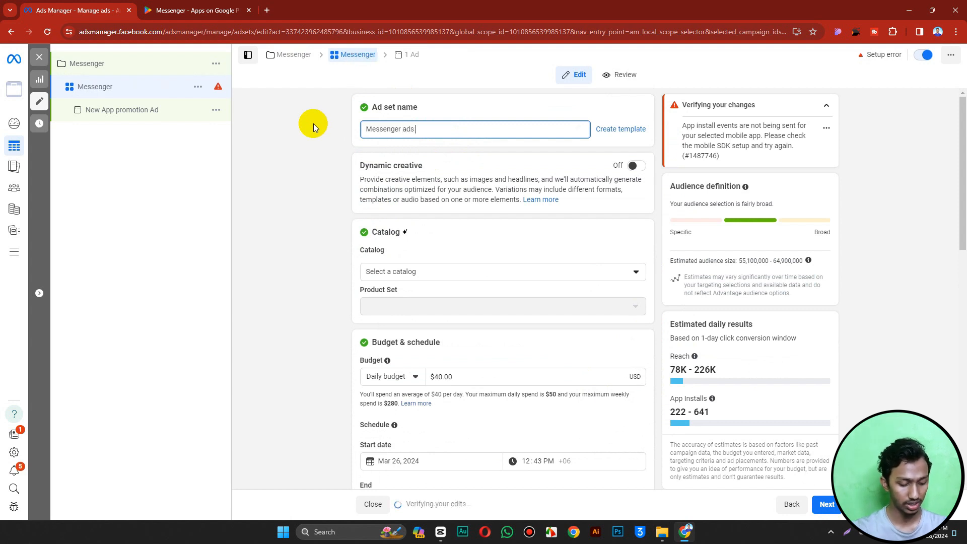
pyautogui.write('Rn')
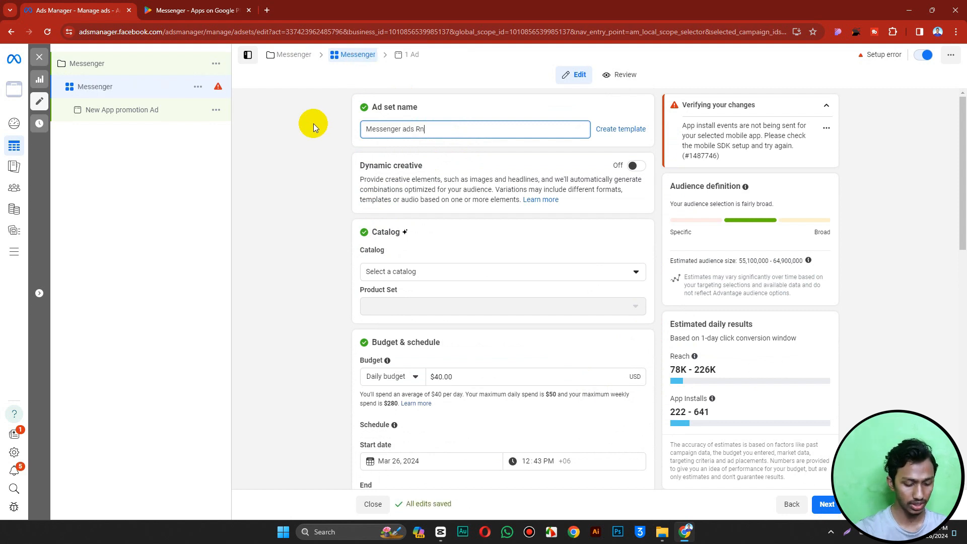
pyautogui.press('BackSpace')
pyautogui.write('un')
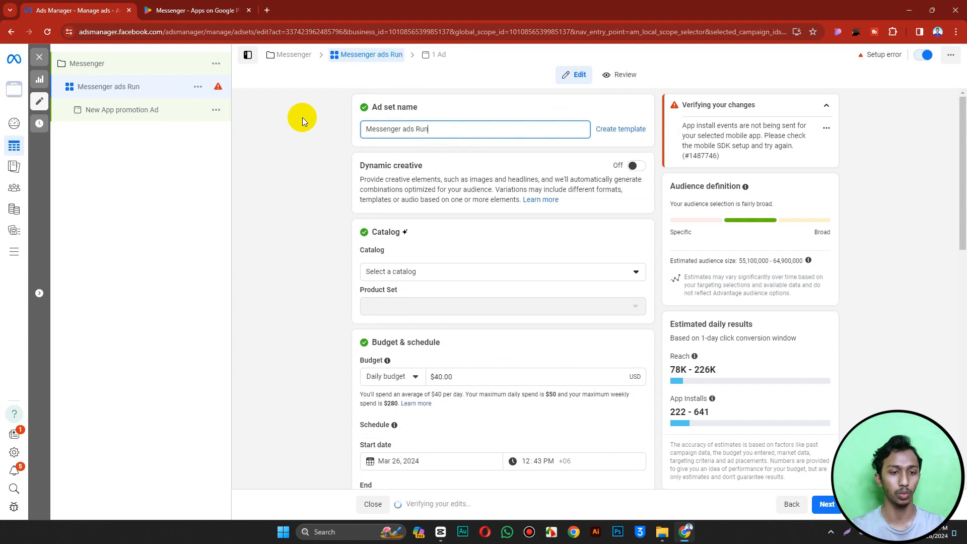
pyautogui.click(406, 272)
pyautogui.click(311, 242)
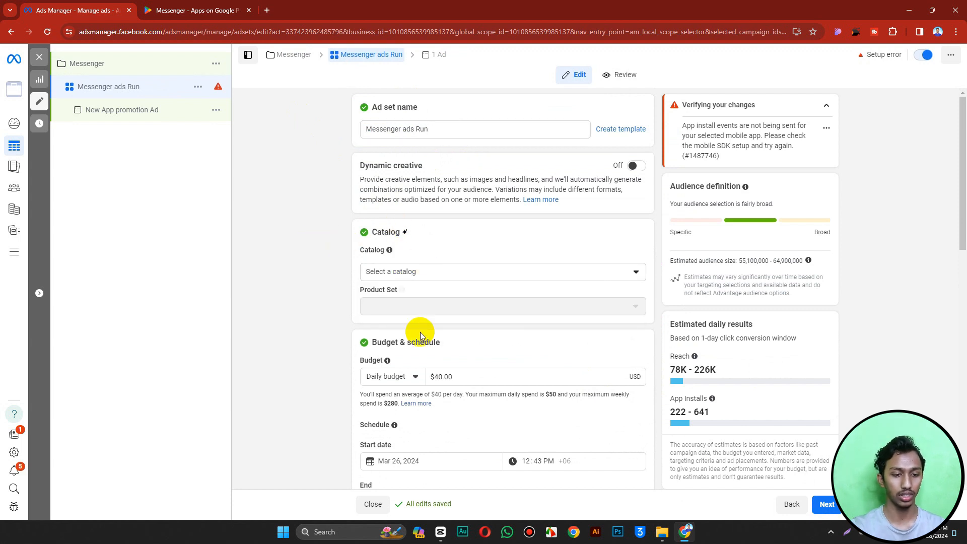
# Step: Switch the ad set's budget type to lifetime and back to daily, and set the daily budget to $10.00
pyautogui.scroll(-2, 486, 291)
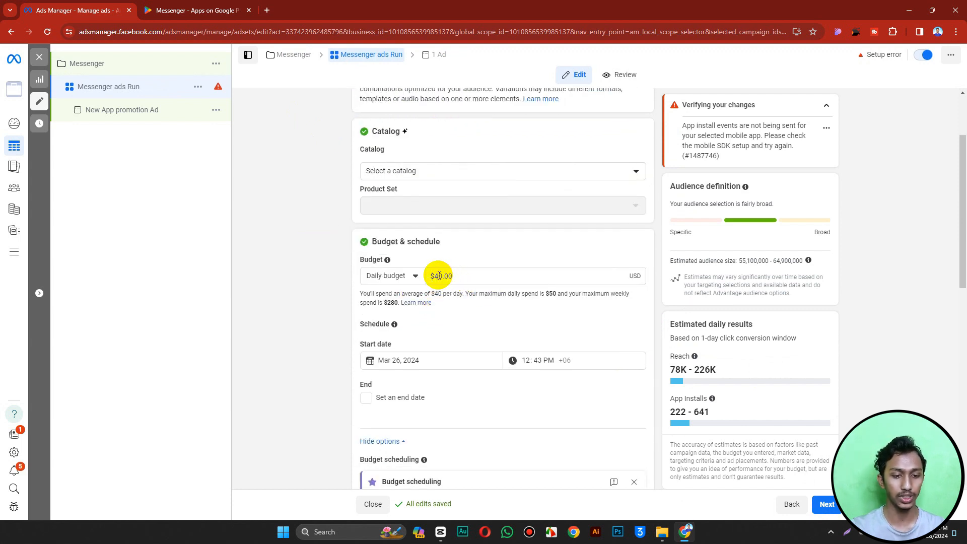
pyautogui.moveTo(442, 276); pyautogui.dragTo(438, 277)
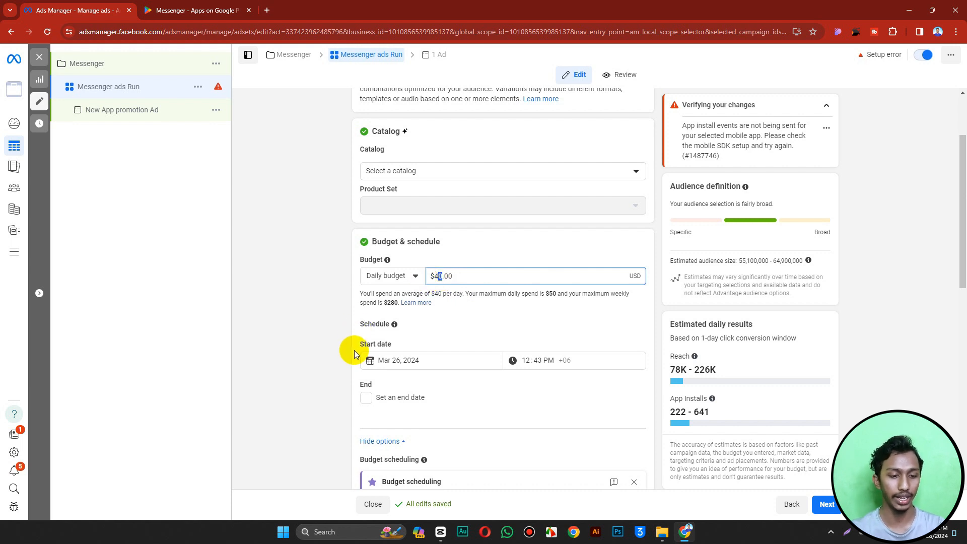
pyautogui.click(384, 276)
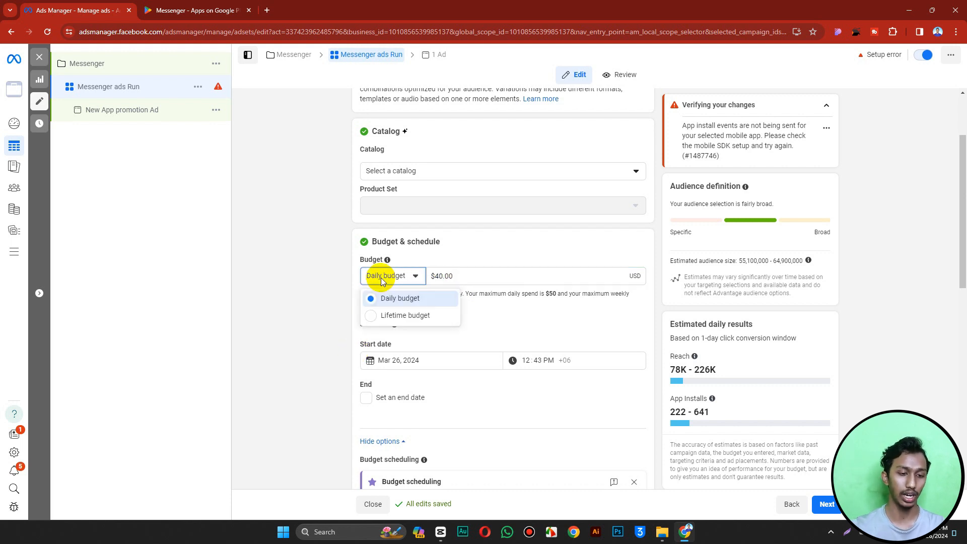
pyautogui.click(388, 316)
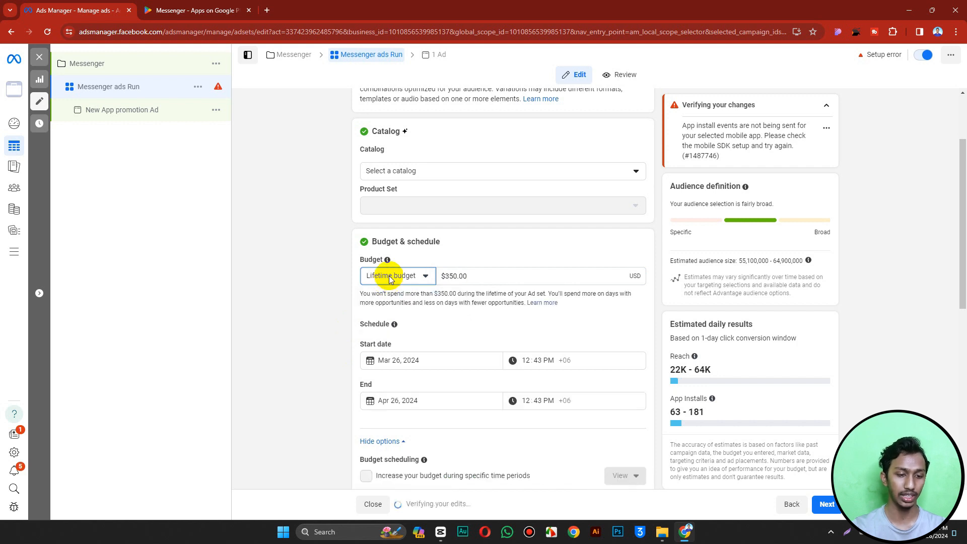
pyautogui.click(388, 276)
pyautogui.click(388, 298)
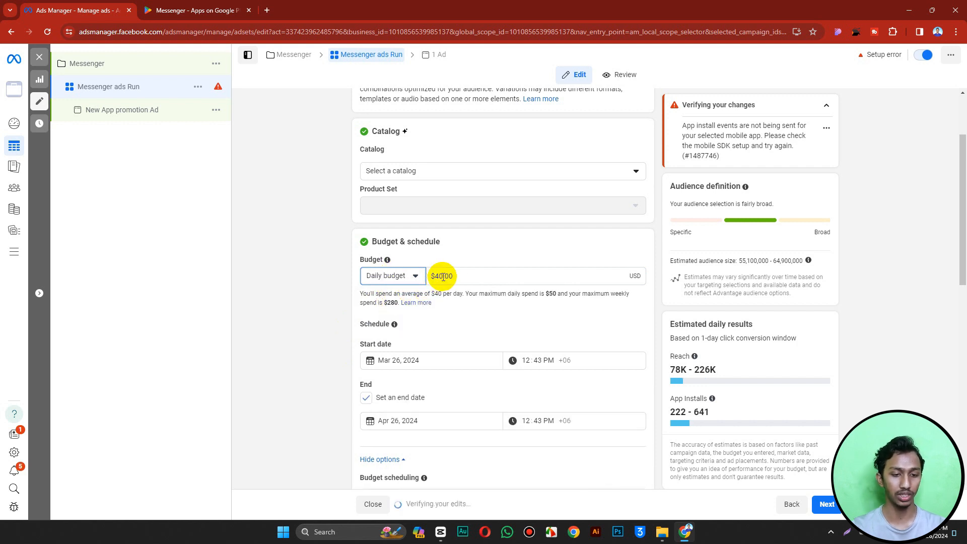
pyautogui.moveTo(442, 276); pyautogui.dragTo(425, 280)
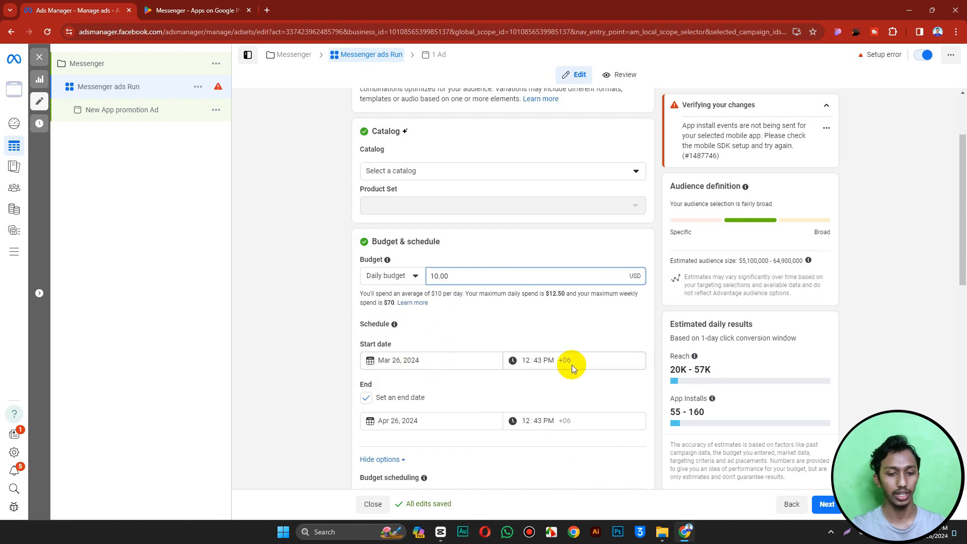
# Step: Schedule the ad set to start on March 26, 2024 and end on April 30, 2024
pyautogui.click(402, 363)
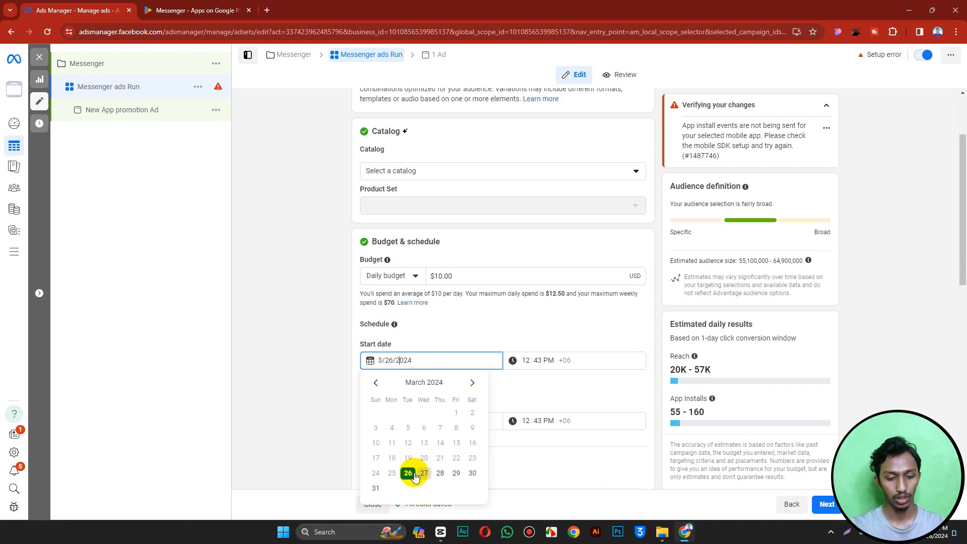
pyautogui.click(413, 474)
pyautogui.click(403, 421)
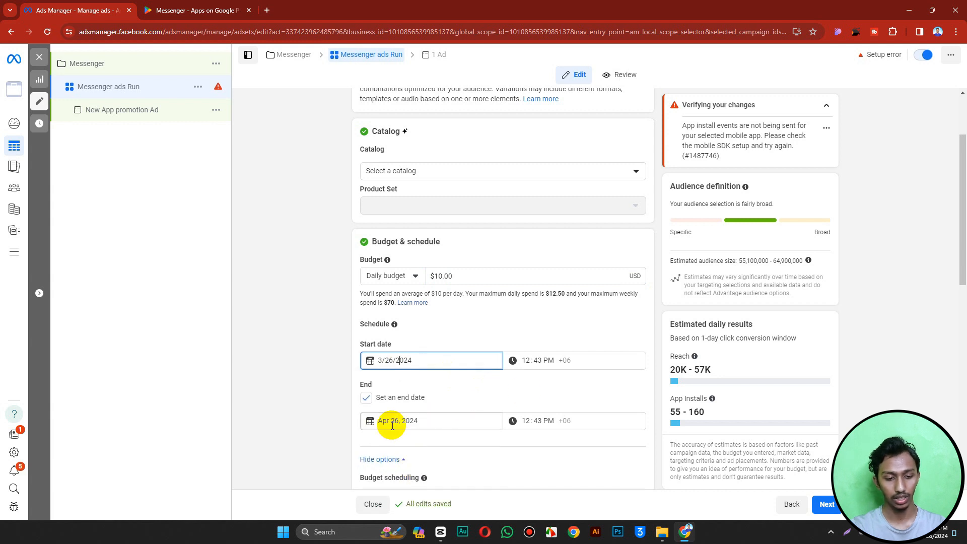
pyautogui.click(408, 396)
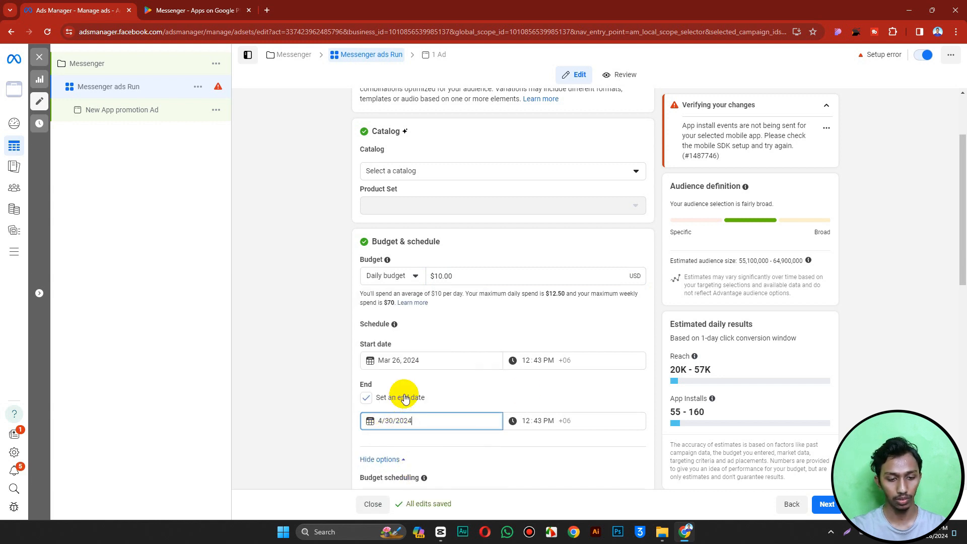
# Step: Switch the ad set's start time to AM and return it to 12:43 PM
pyautogui.click(525, 362)
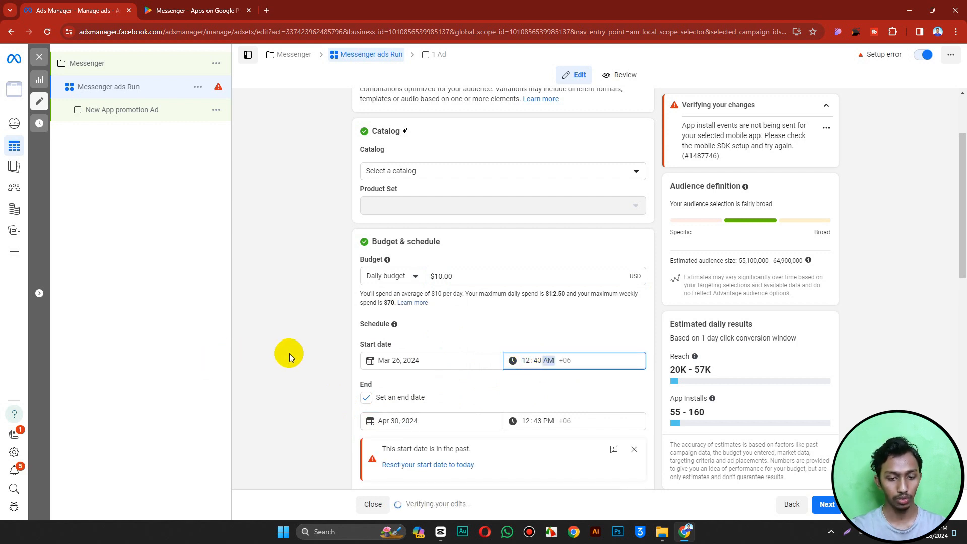
pyautogui.write('p')
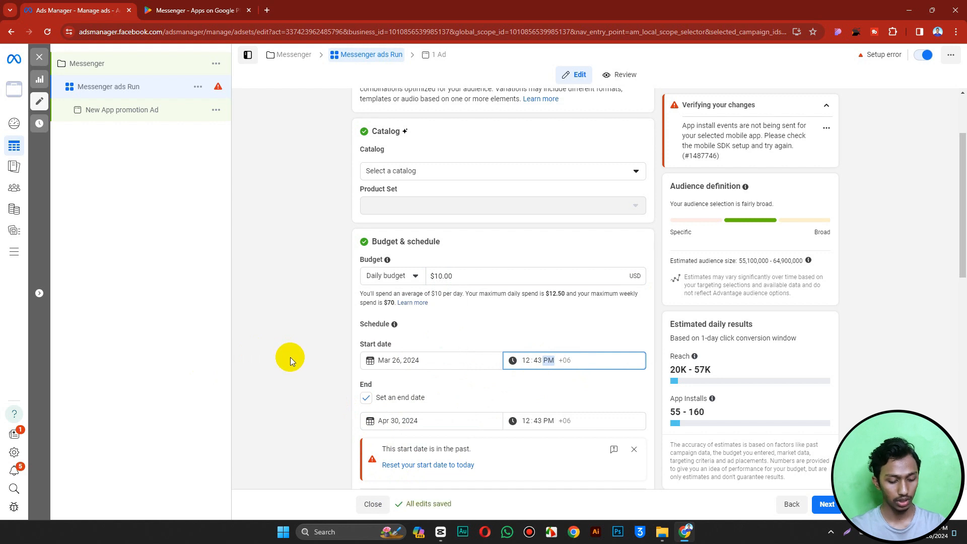
pyautogui.click(274, 352)
# Step: Expand the audience controls and replace Bangladesh with the United Kingdom as the audience location
pyautogui.scroll(-3, 485, 388)
pyautogui.scroll(-5, 453, 362)
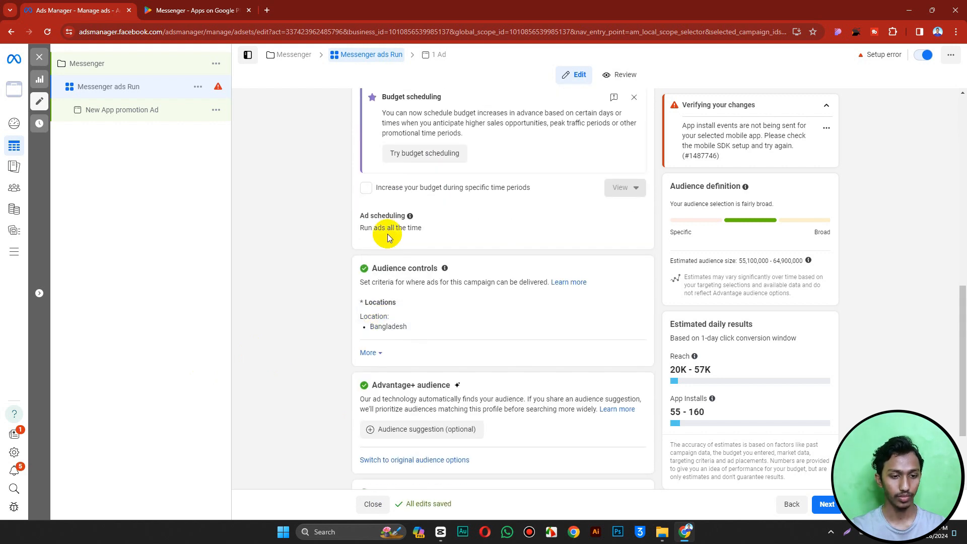
pyautogui.click(369, 352)
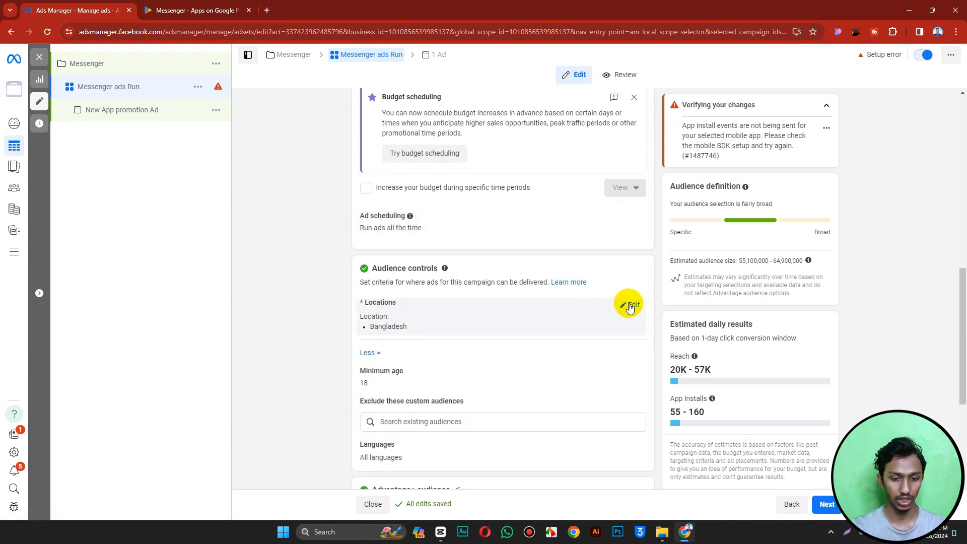
pyautogui.click(629, 305)
pyautogui.click(457, 380)
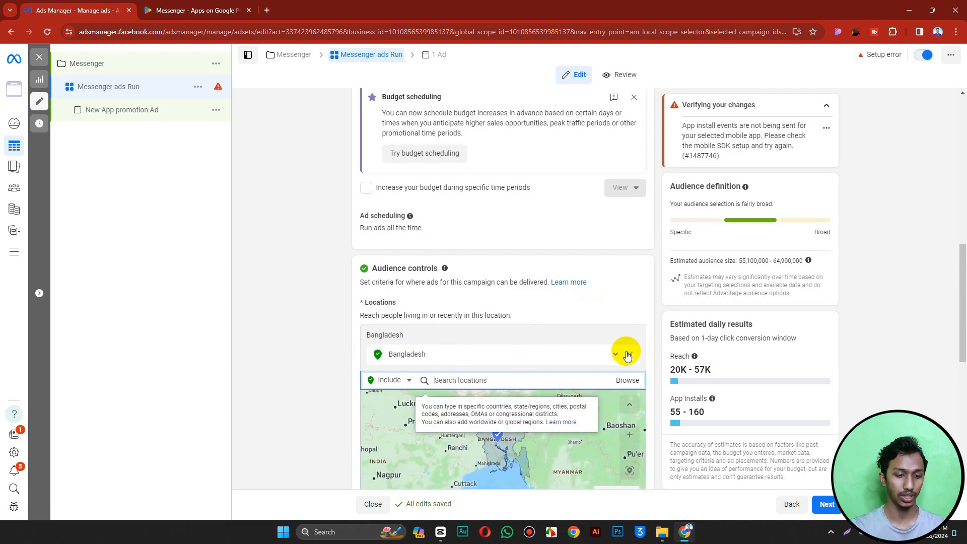
pyautogui.click(629, 354)
pyautogui.click(455, 359)
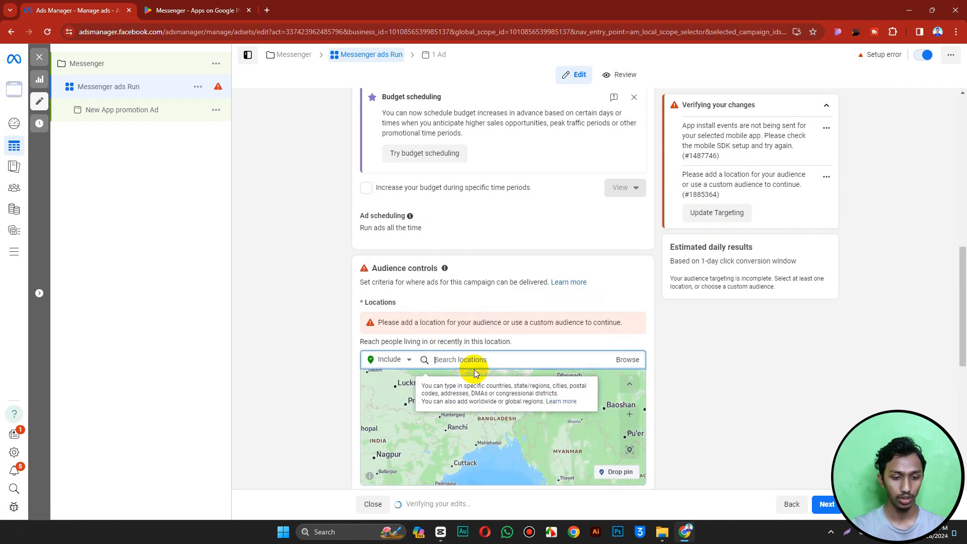
pyautogui.write('u')
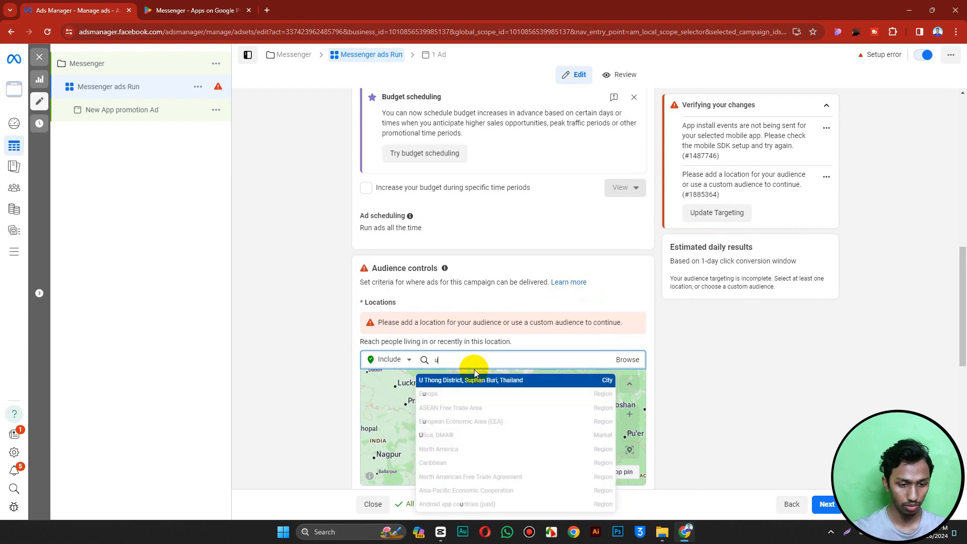
pyautogui.write('nni')
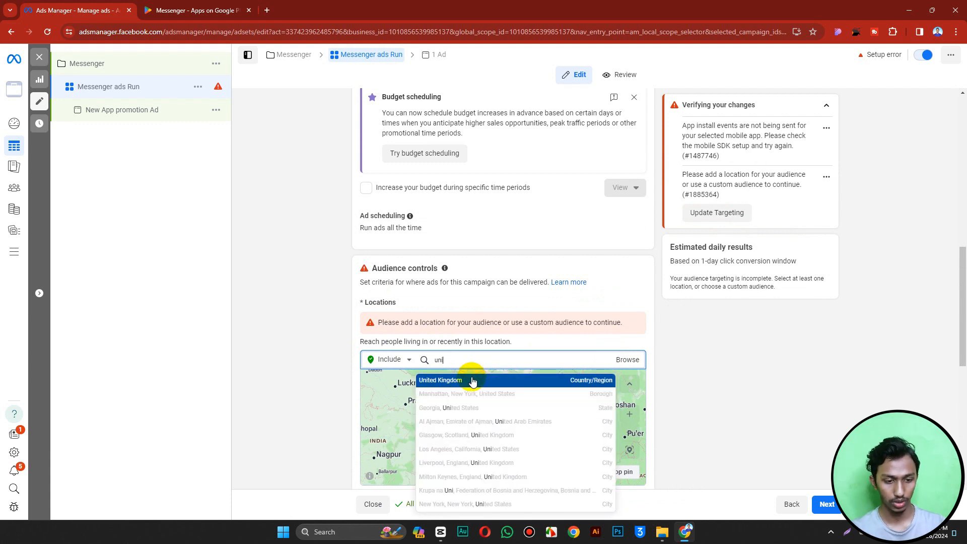
pyautogui.click(464, 381)
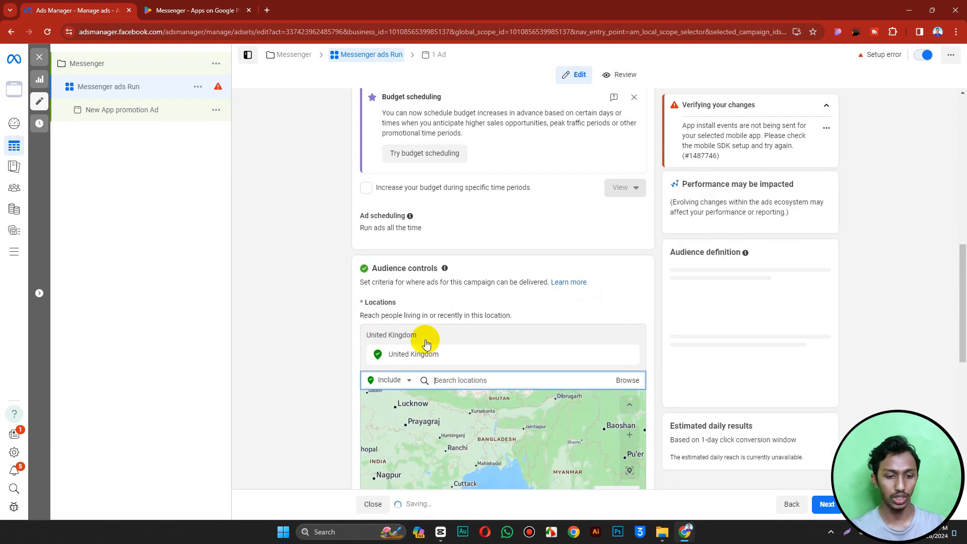
# Step: Open the minimum age for editing and check the existing custom audiences for exclusion without selecting one
pyautogui.scroll(-5, 449, 367)
pyautogui.scroll(-3, 448, 367)
pyautogui.scroll(5, 442, 339)
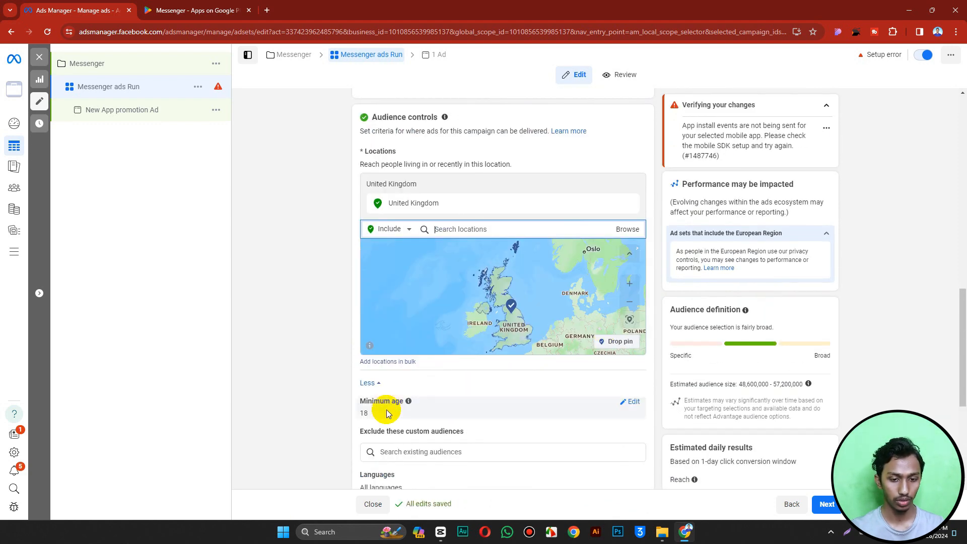
pyautogui.click(631, 401)
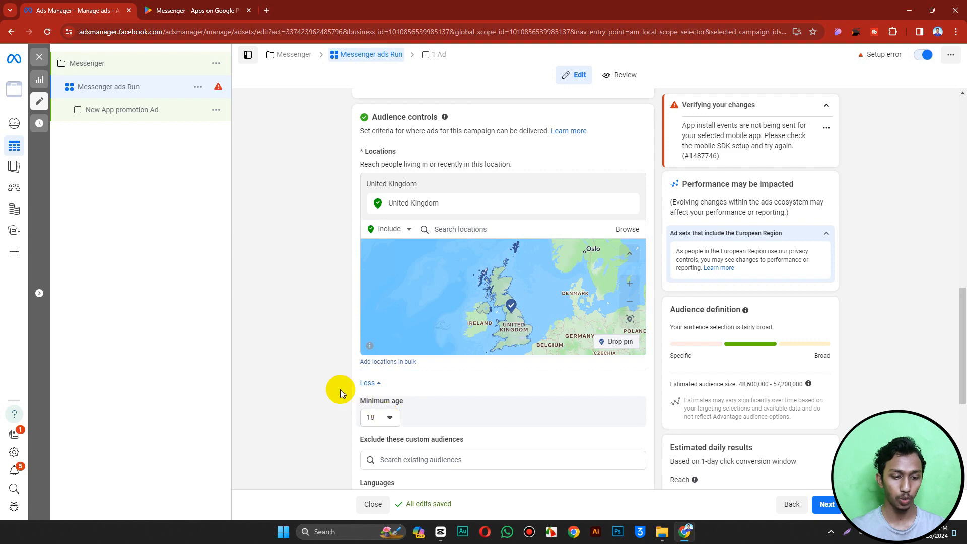
pyautogui.scroll(-4, 341, 383)
pyautogui.click(419, 258)
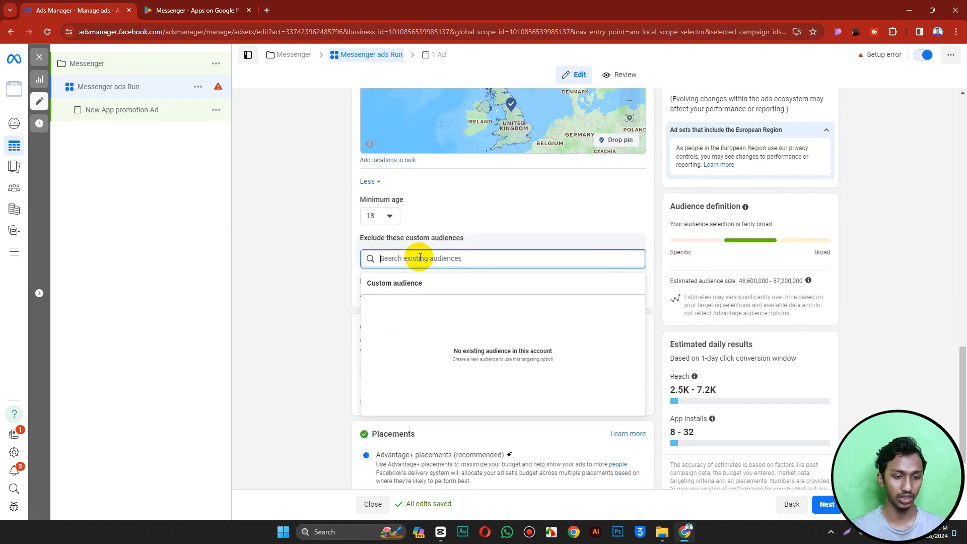
pyautogui.click(331, 263)
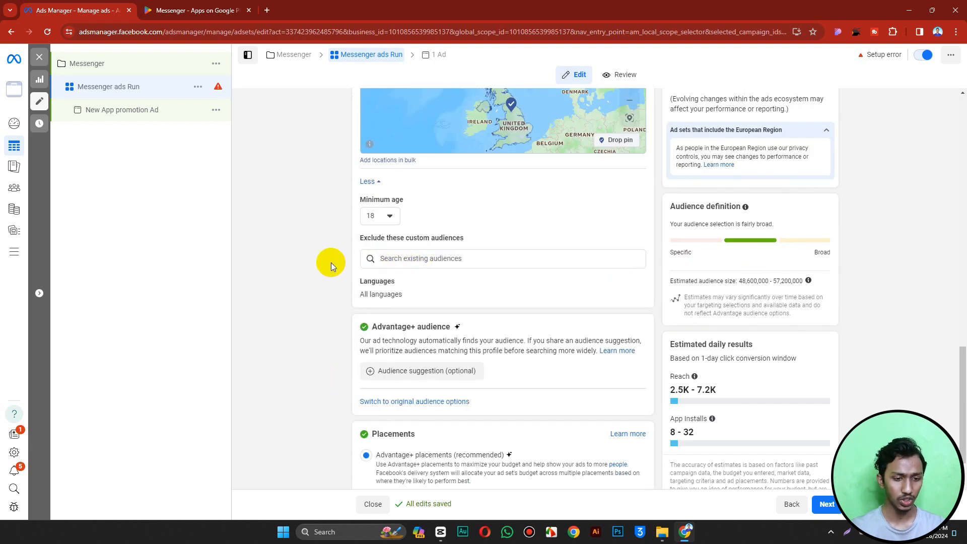
# Step: Switch the ad set from Advantage+ audience to the original audience options
pyautogui.scroll(-1, 382, 336)
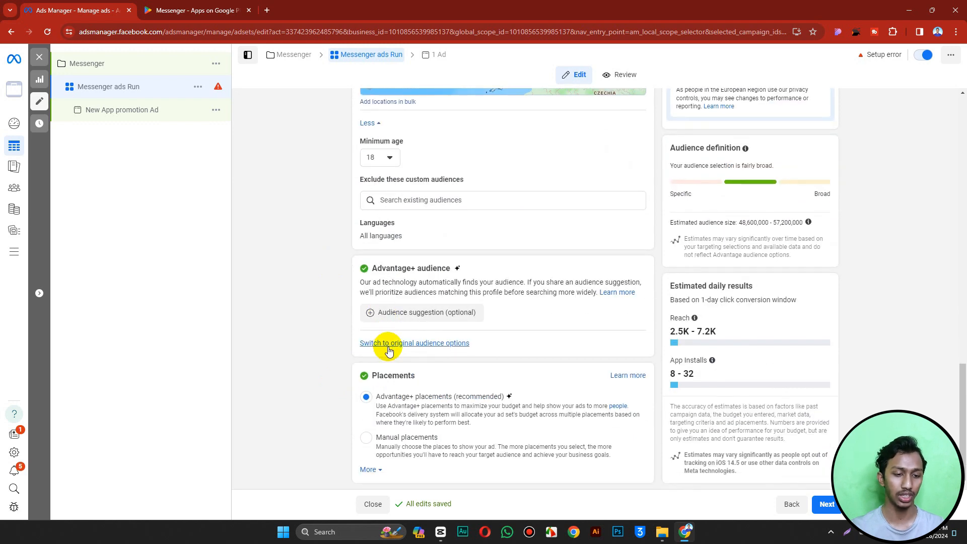
pyautogui.click(386, 401)
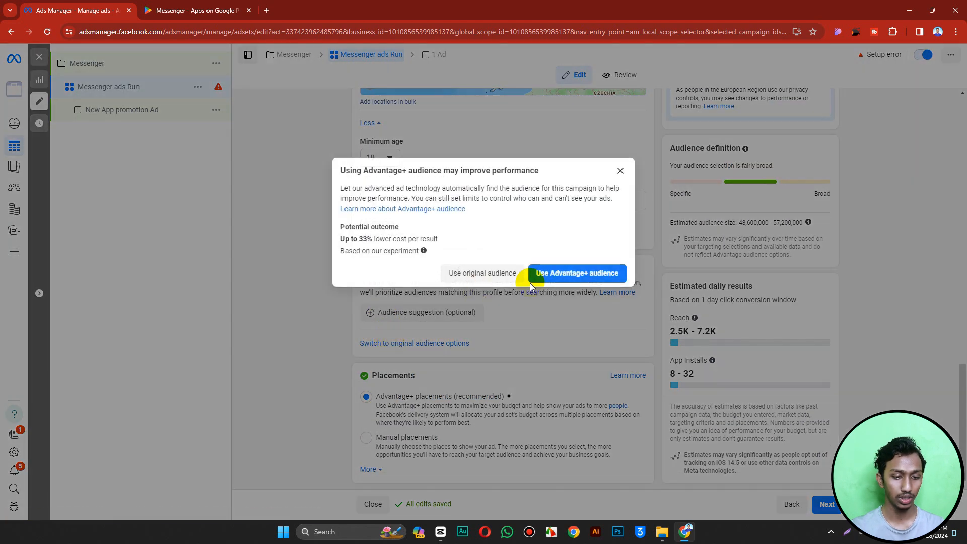
pyautogui.click(483, 273)
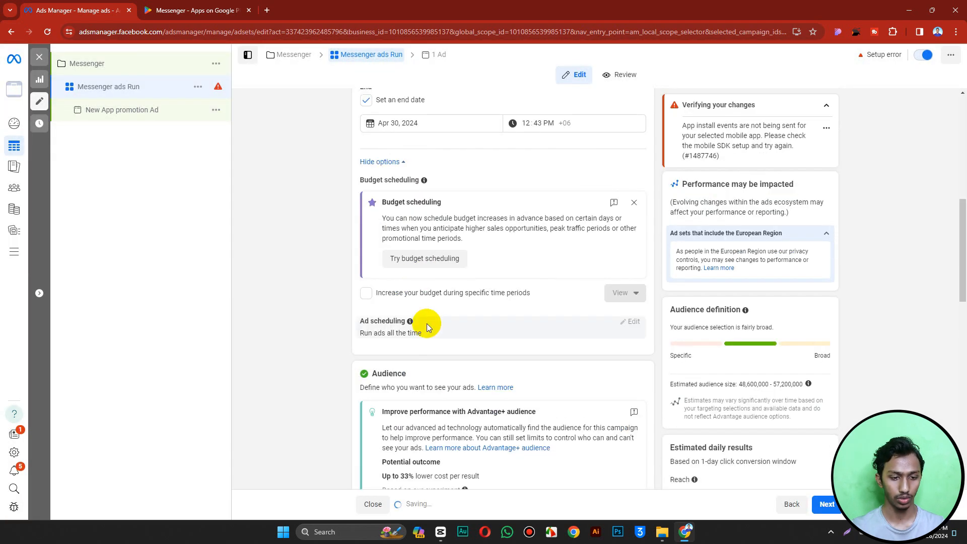
# Step: Review the original audience settings and check the list of saved audiences without choosing one
pyautogui.scroll(-9, 427, 324)
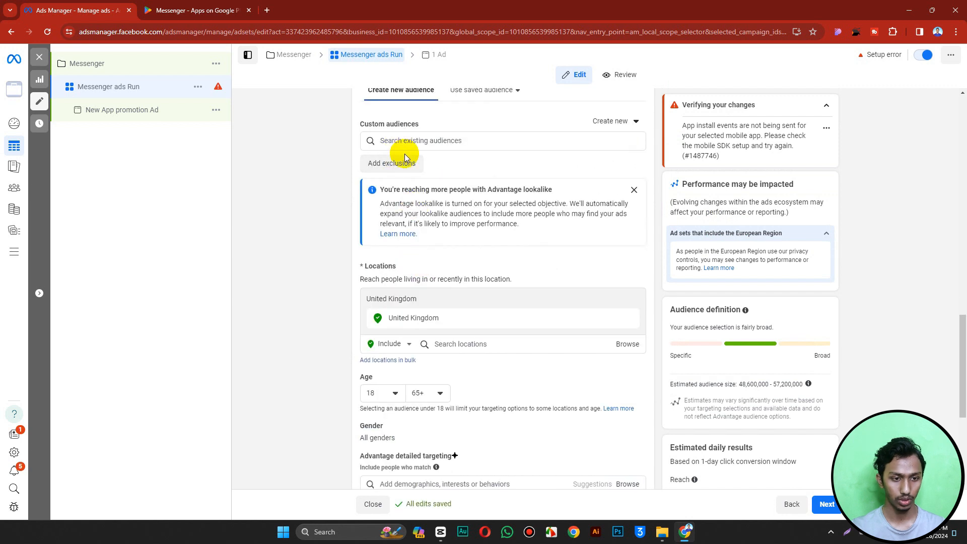
pyautogui.scroll(2, 404, 158)
pyautogui.click(482, 190)
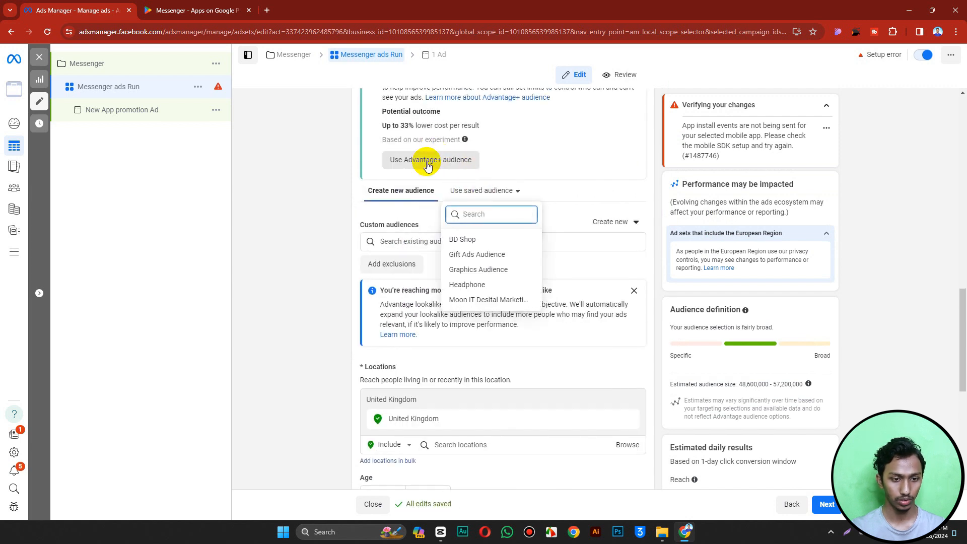
pyautogui.scroll(-5, 297, 348)
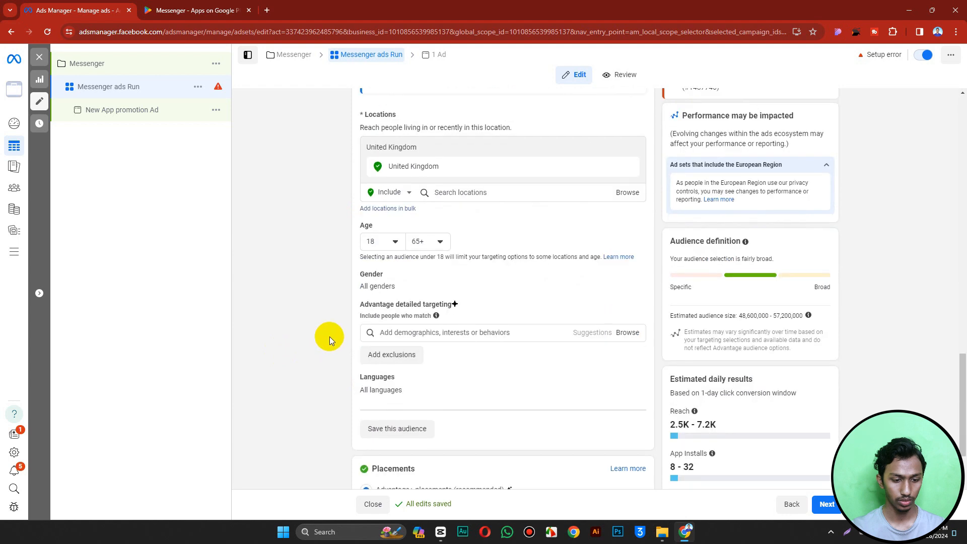
# Step: Check the Messenger listing on Google Play, and add Social network (science) as a detailed targeting interest in Ads Manager
pyautogui.scroll(-2, 330, 336)
pyautogui.click(402, 242)
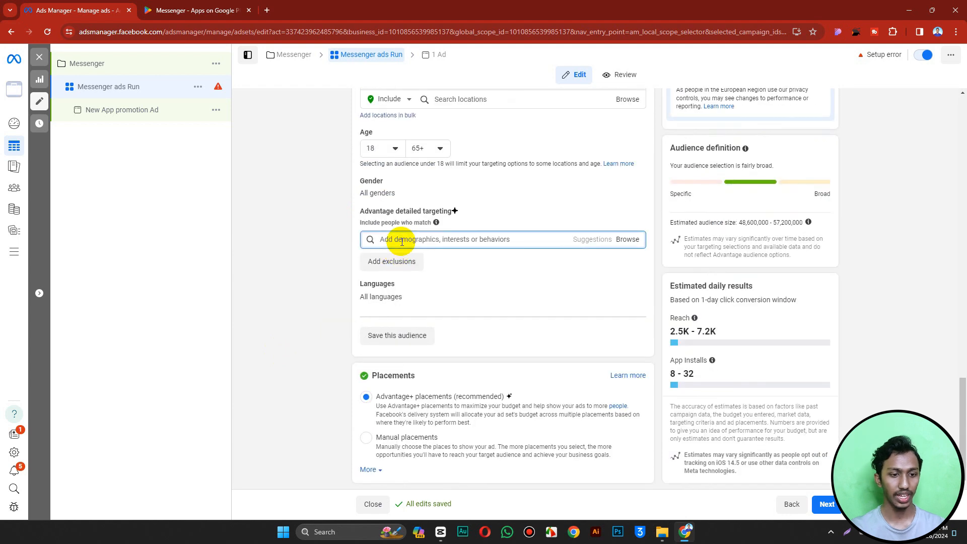
pyautogui.click(194, 10)
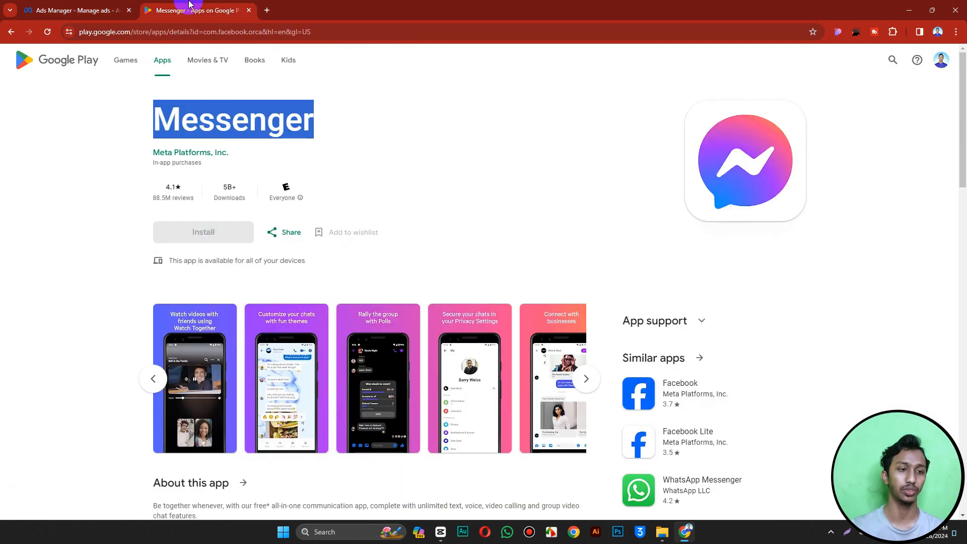
pyautogui.click(96, 10)
pyautogui.click(466, 245)
pyautogui.write('socia')
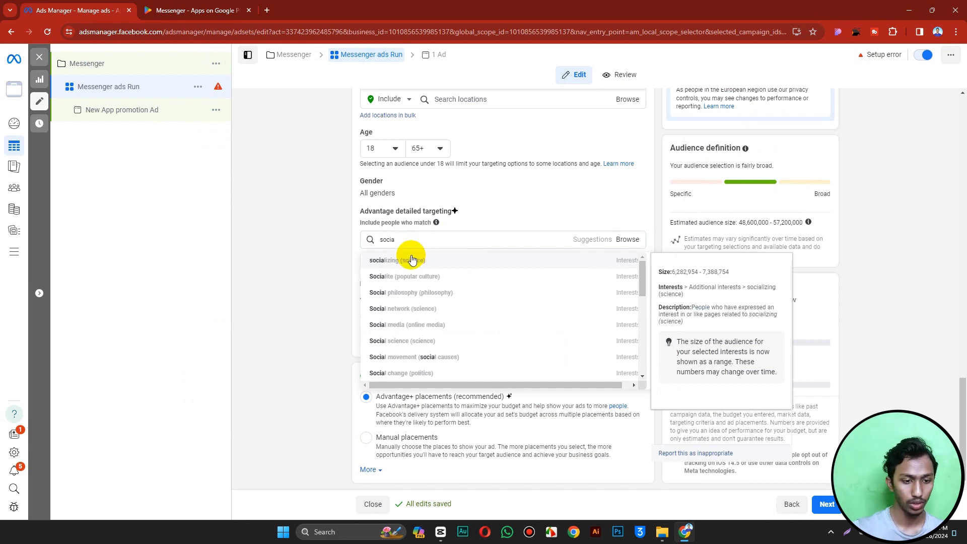
pyautogui.click(398, 317)
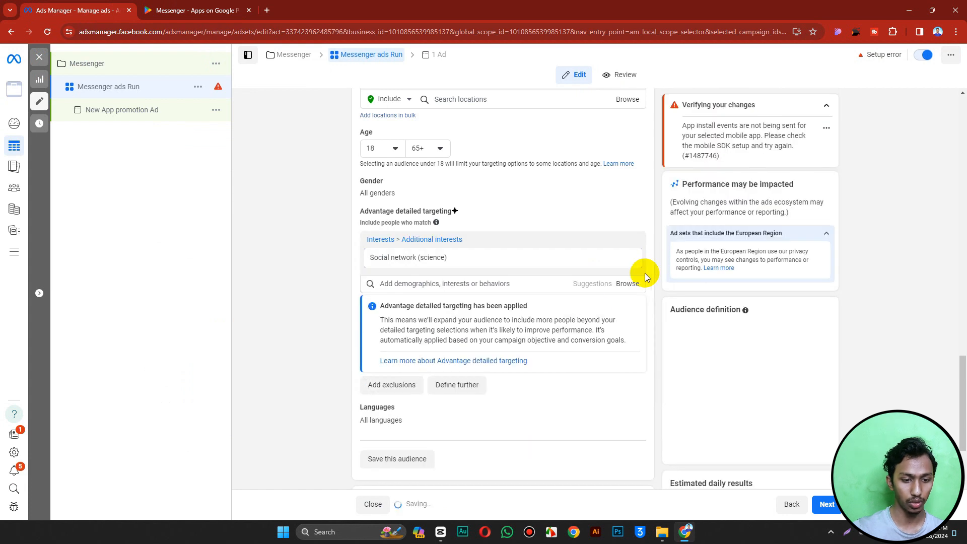
# Step: Add the suggested interests Instagram, Social media (online media), Facebook and YouTube to the detailed targeting
pyautogui.click(590, 283)
pyautogui.click(391, 320)
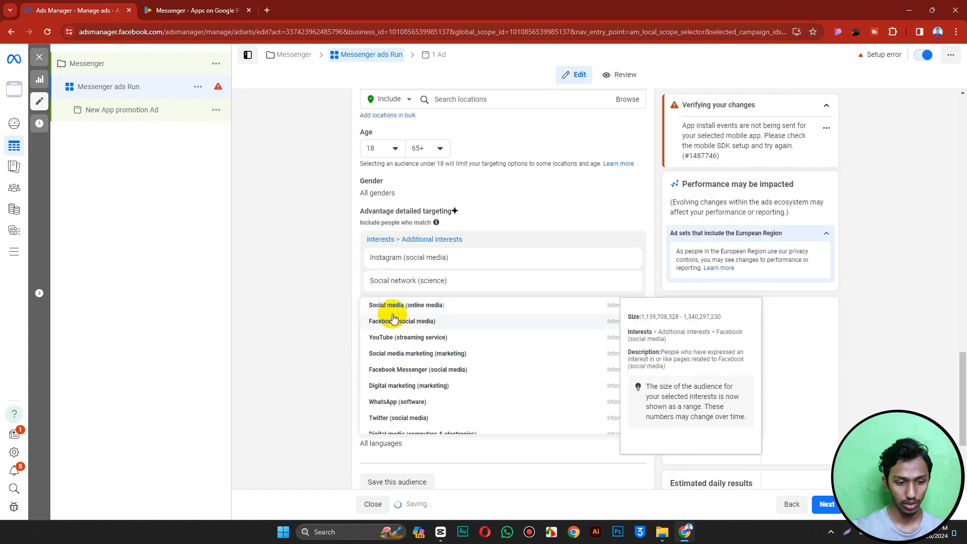
pyautogui.click(393, 339)
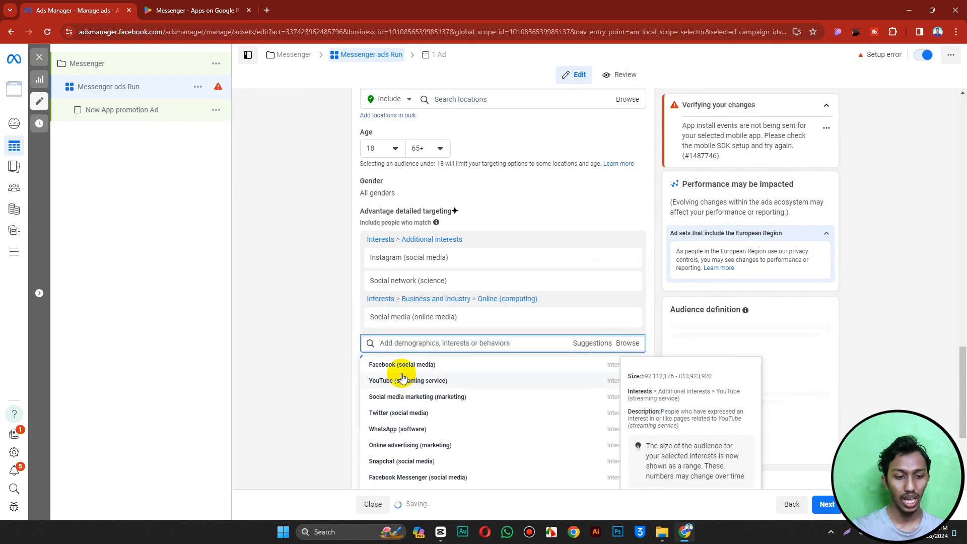
pyautogui.click(403, 367)
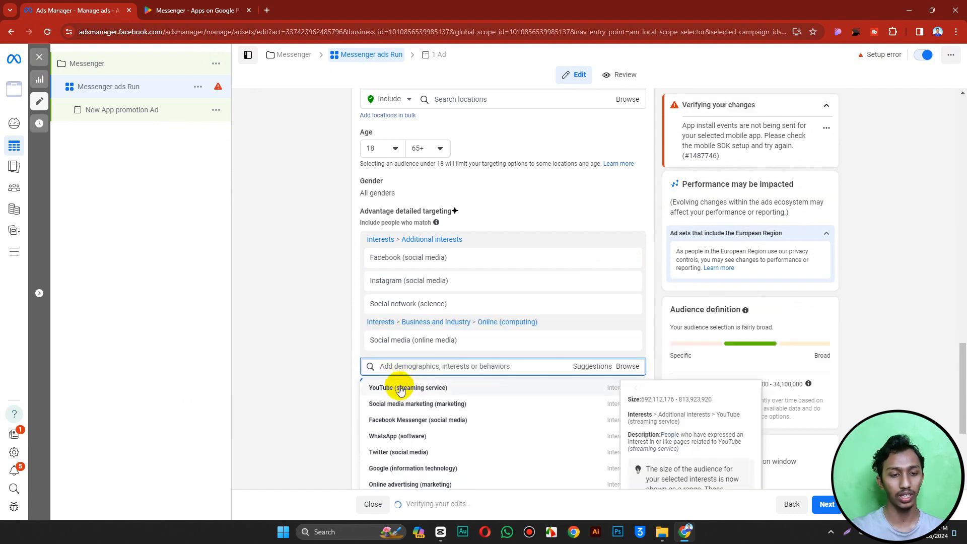
pyautogui.click(400, 388)
# Step: Add the suggested interests WhatsApp, Google and Facebook Messenger to the detailed targeting and close the suggestions
pyautogui.scroll(-2, 396, 385)
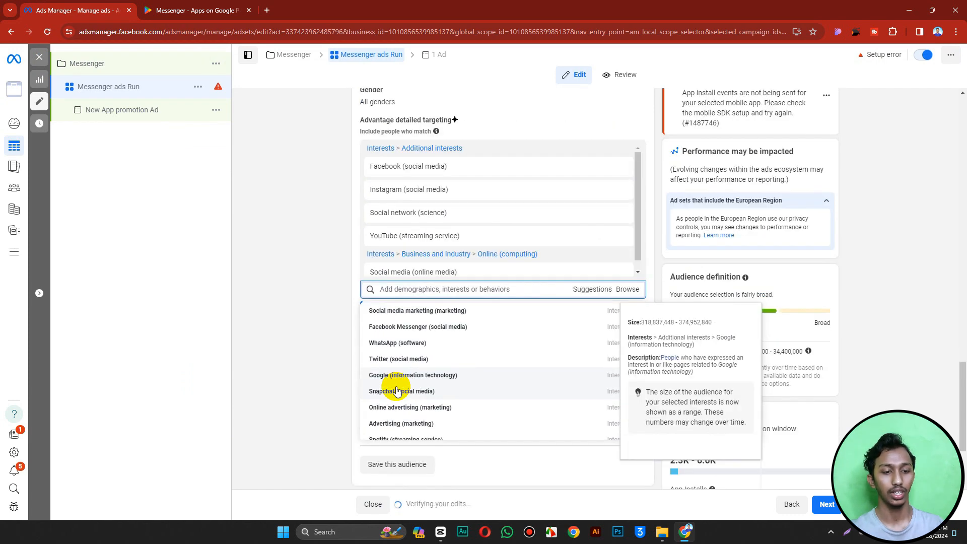
pyautogui.scroll(-1, 387, 350)
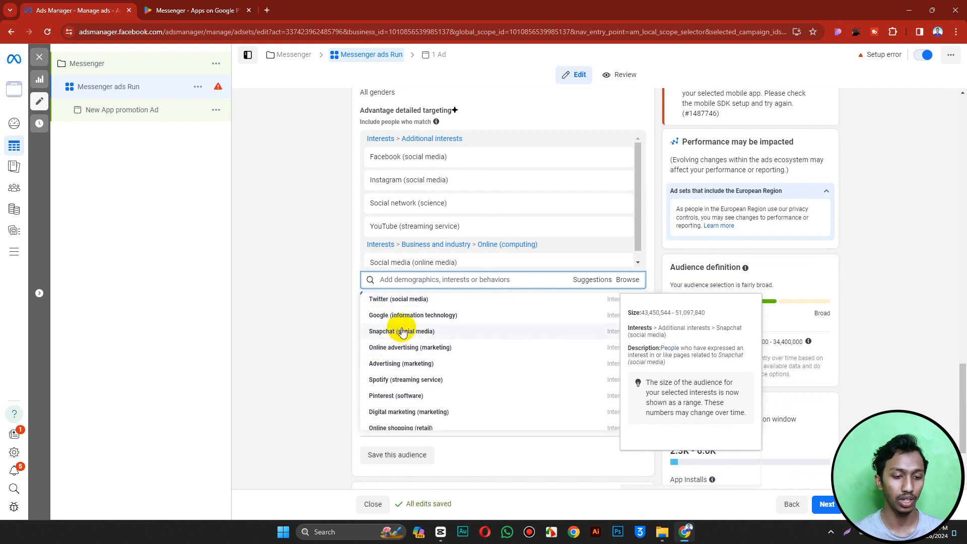
pyautogui.scroll(1, 401, 328)
pyautogui.click(403, 335)
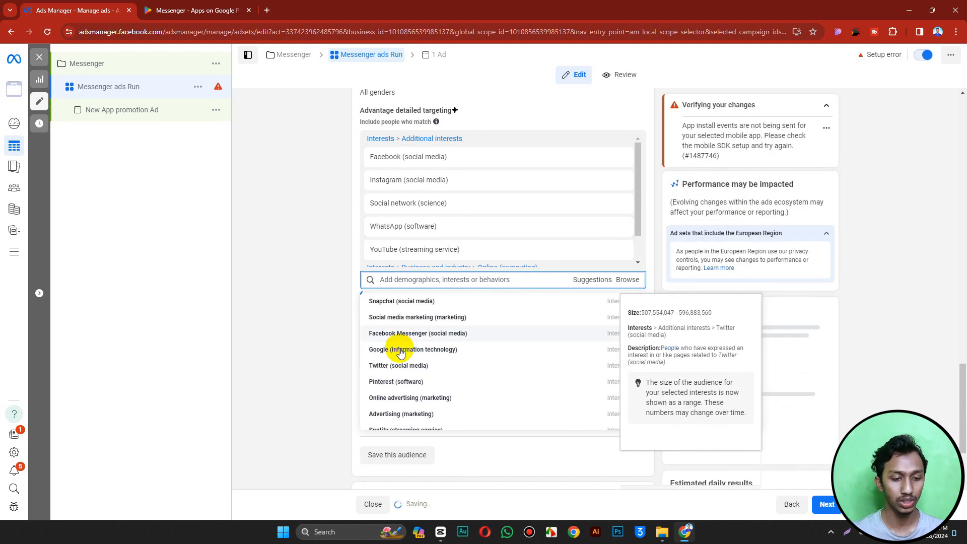
pyautogui.click(398, 350)
pyautogui.click(361, 332)
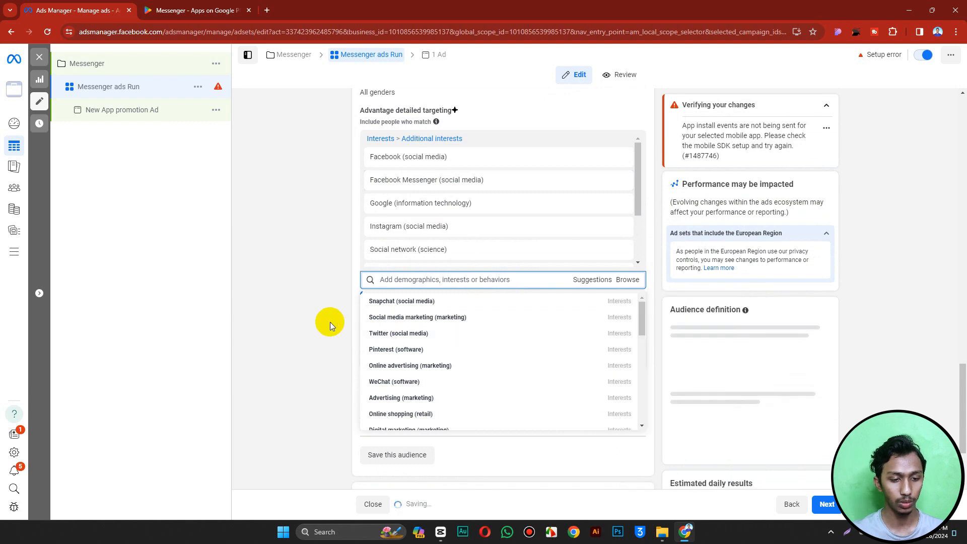
pyautogui.click(328, 319)
# Step: Narrow the detailed targeting so that people must also match the Twitter (social media) interest
pyautogui.scroll(-2, 386, 291)
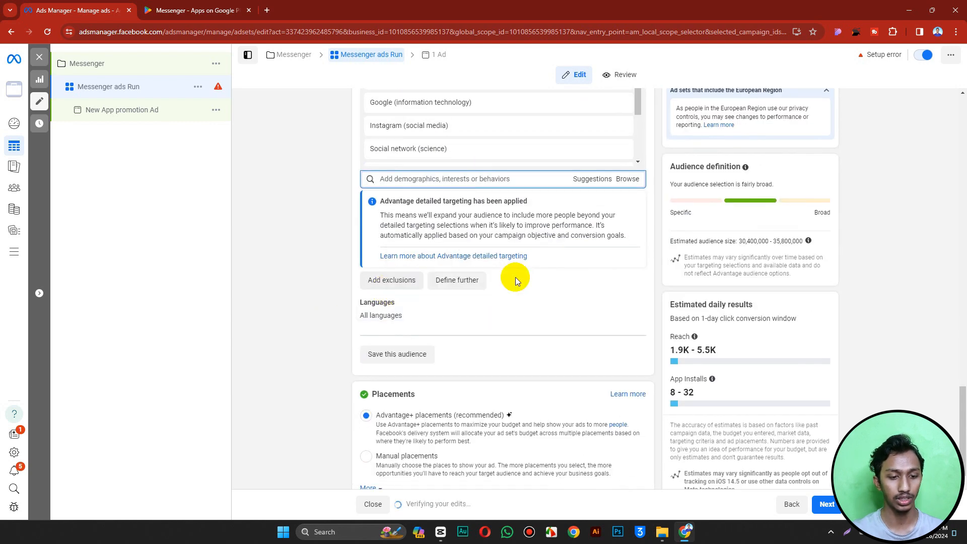
pyautogui.click(460, 283)
pyautogui.click(445, 295)
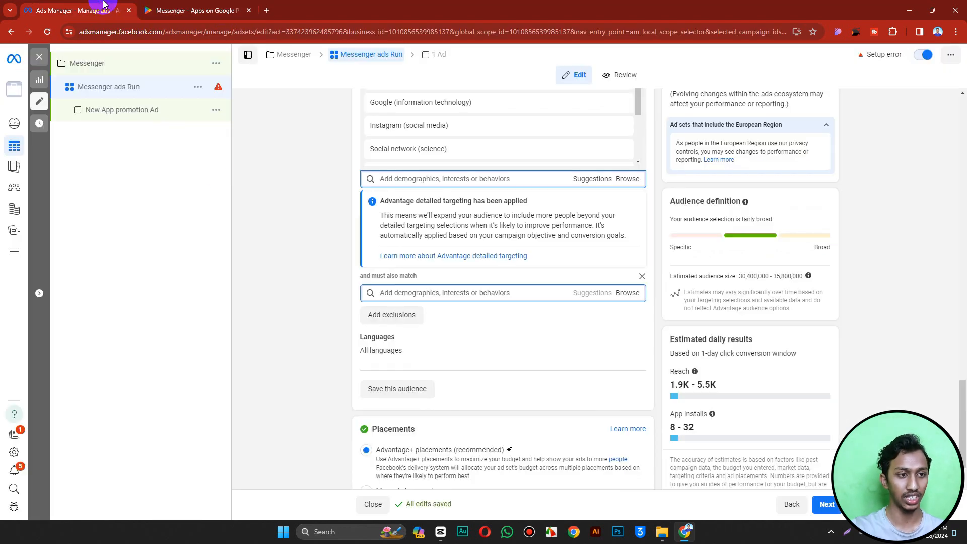
pyautogui.click(372, 175)
pyautogui.write('f')
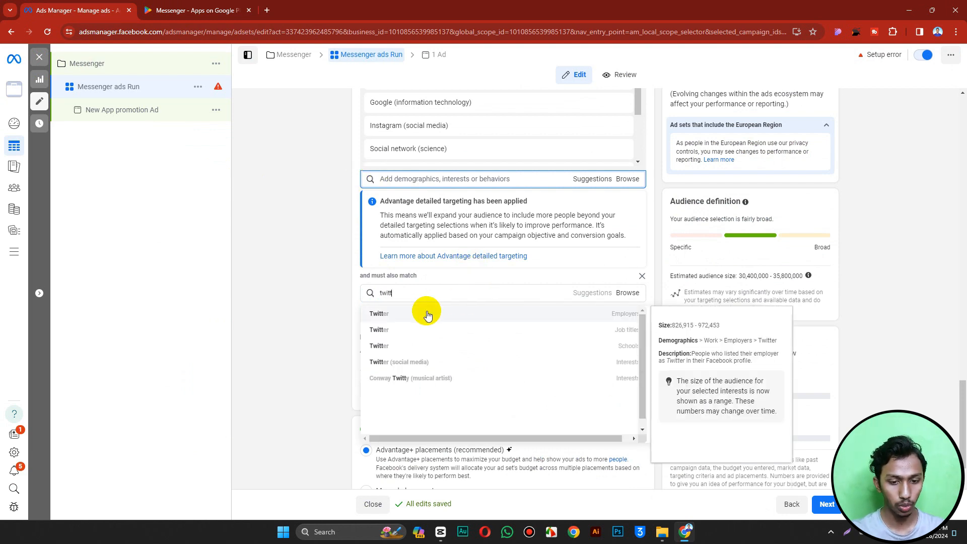
pyautogui.click(389, 362)
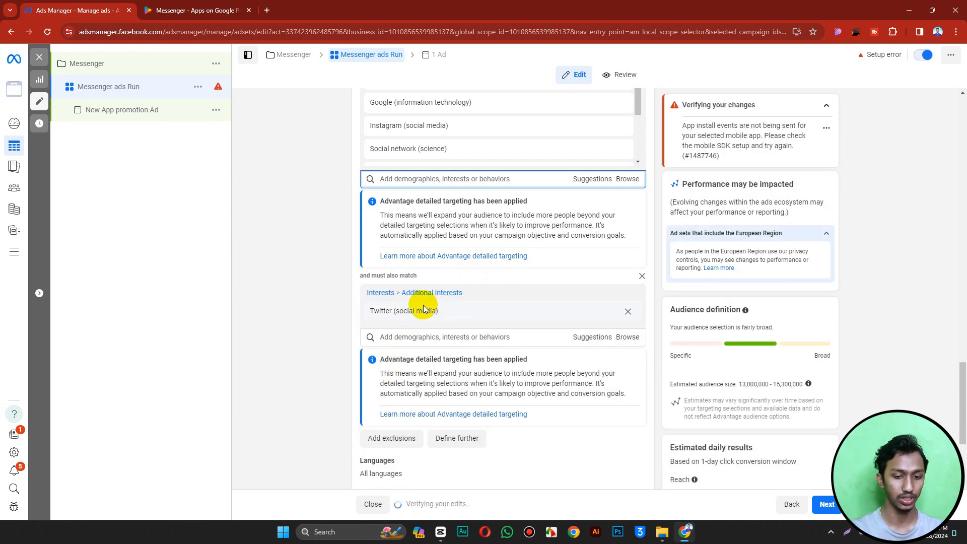
pyautogui.scroll(-4, 413, 310)
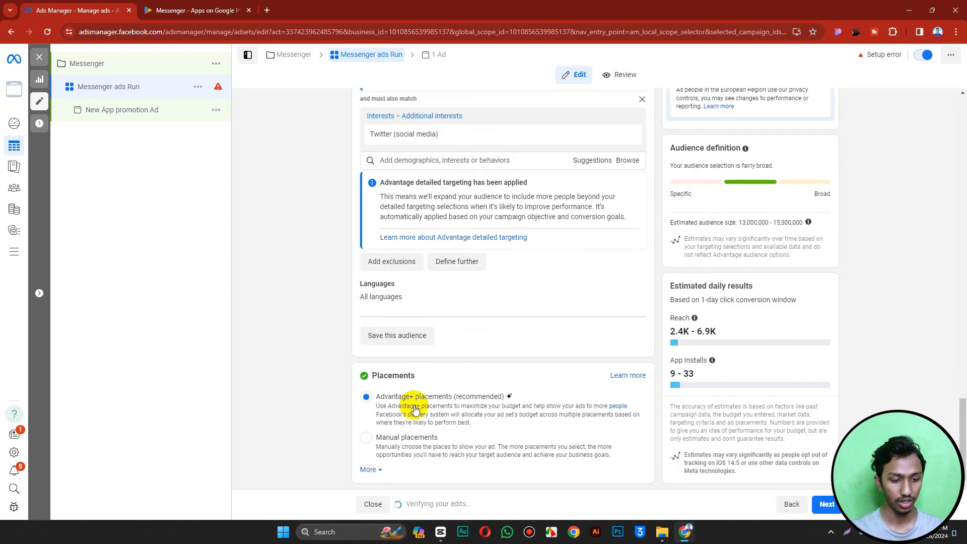
# Step: Show the additional placement options of the ad set, and set the New App promotion Ad's Facebook Page to NR Marketing
pyautogui.click(366, 471)
pyautogui.scroll(-4, 410, 398)
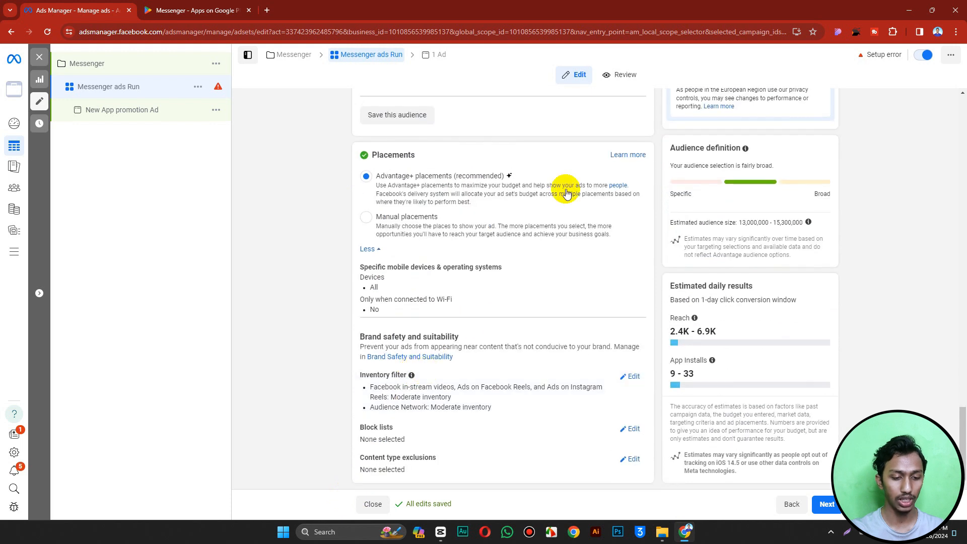
pyautogui.click(428, 60)
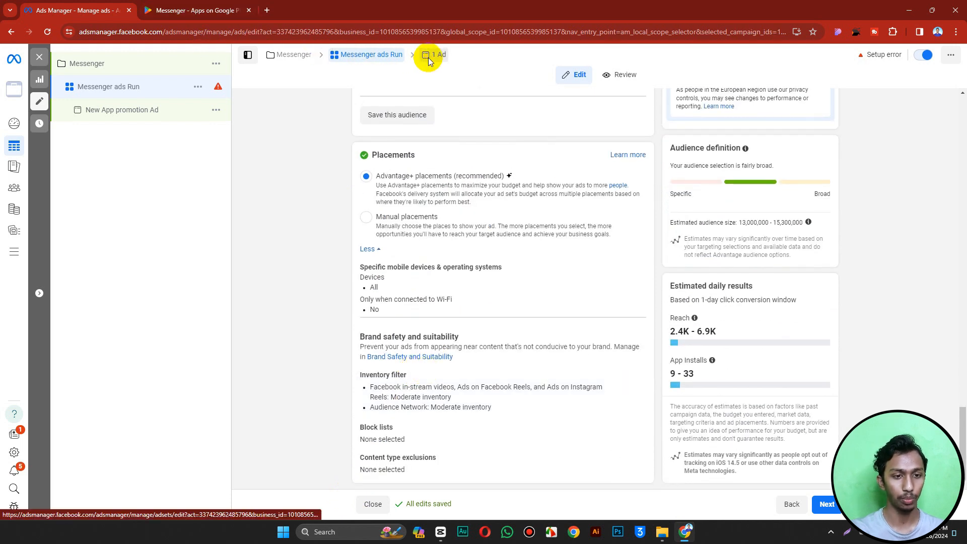
pyautogui.click(411, 255)
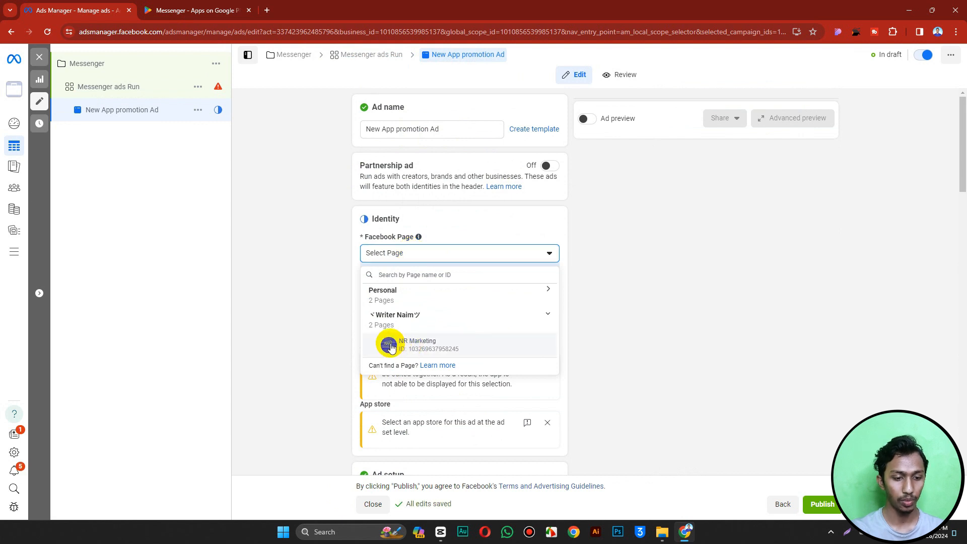
pyautogui.click(391, 346)
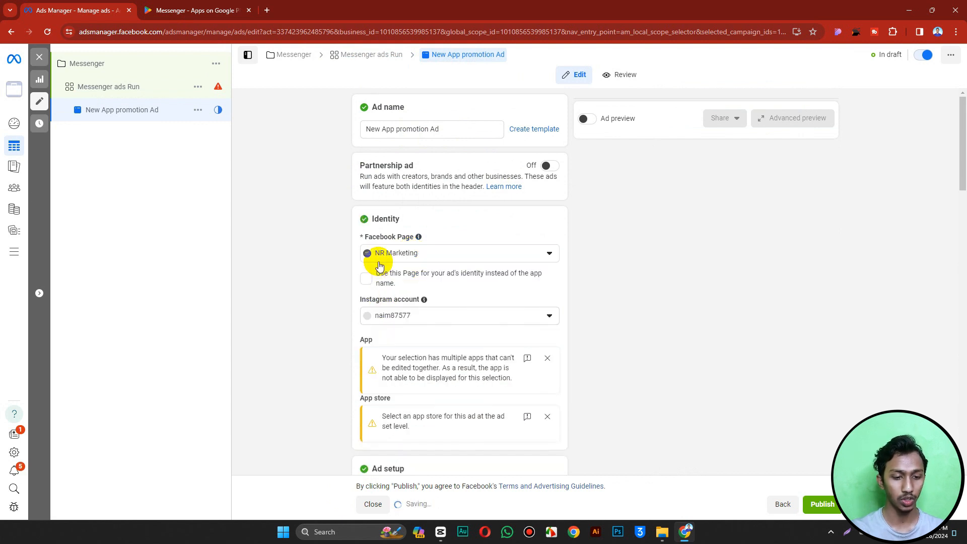
# Step: Change the ad setup from creating an ad to Use existing post
pyautogui.scroll(-3, 401, 288)
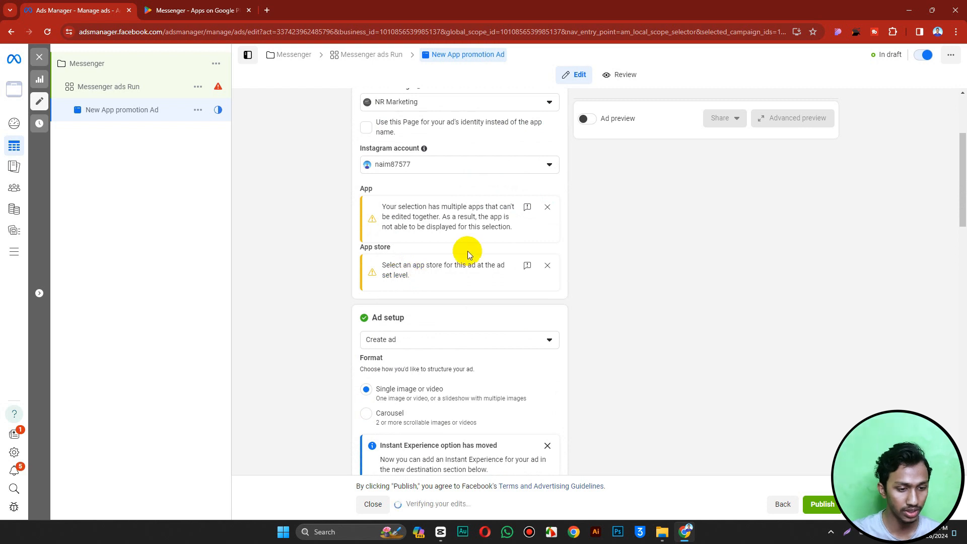
pyautogui.click(399, 339)
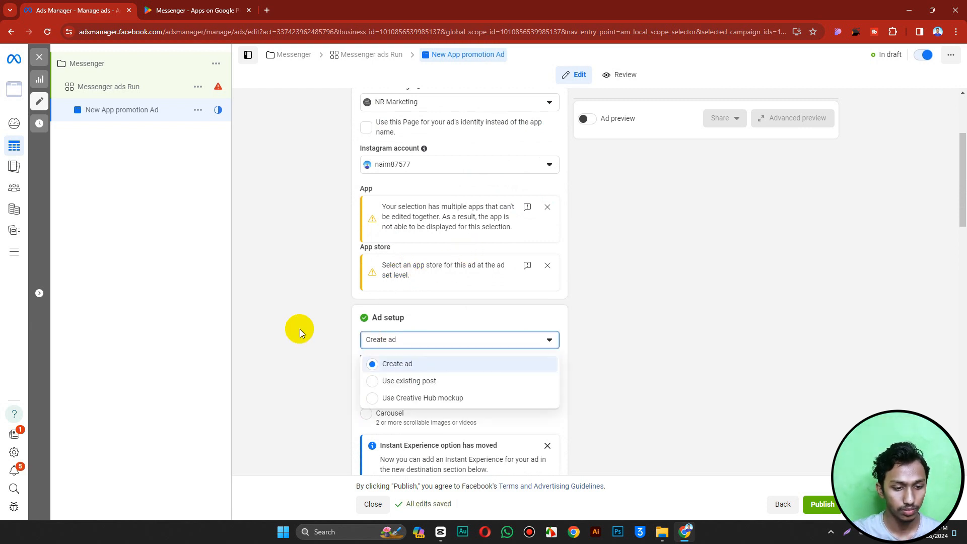
pyautogui.click(301, 328)
pyautogui.click(387, 341)
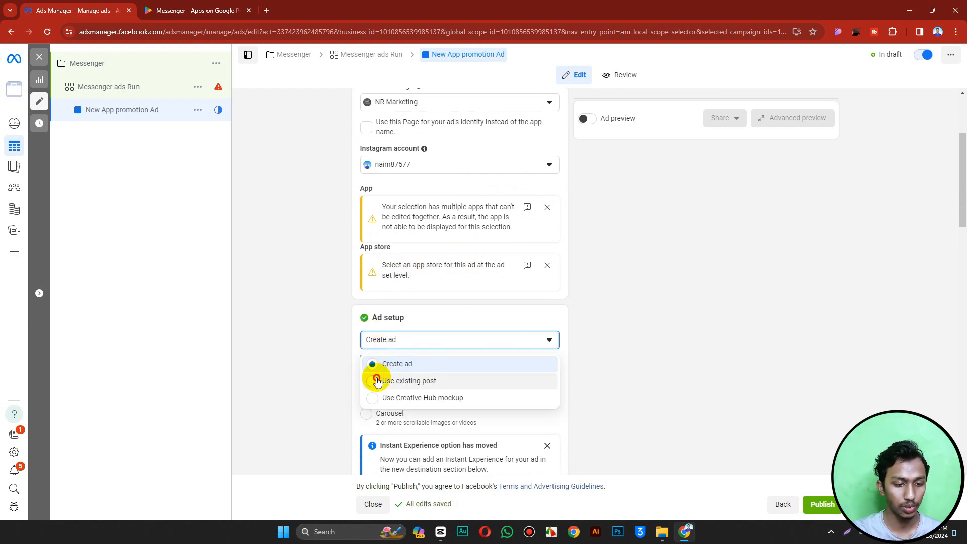
pyautogui.click(378, 378)
# Step: Browse the Page's existing Facebook posts for the ad creative and close the post selection without choosing one
pyautogui.scroll(-4, 405, 297)
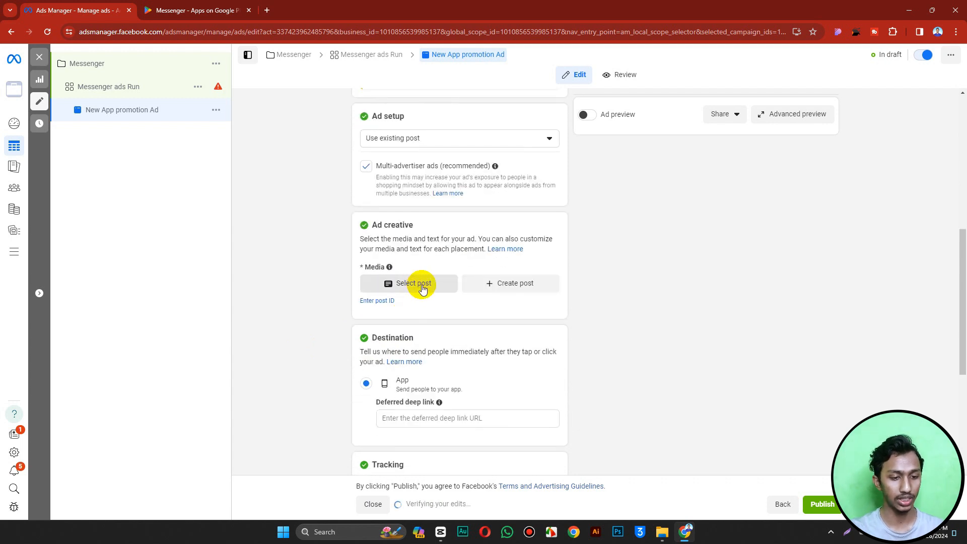
pyautogui.click(415, 282)
pyautogui.scroll(-3, 436, 259)
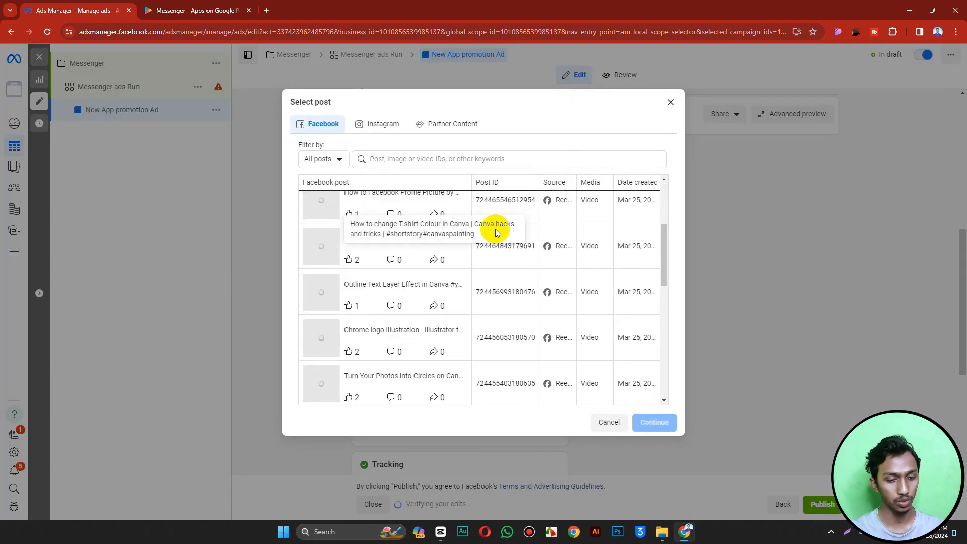
pyautogui.click(671, 103)
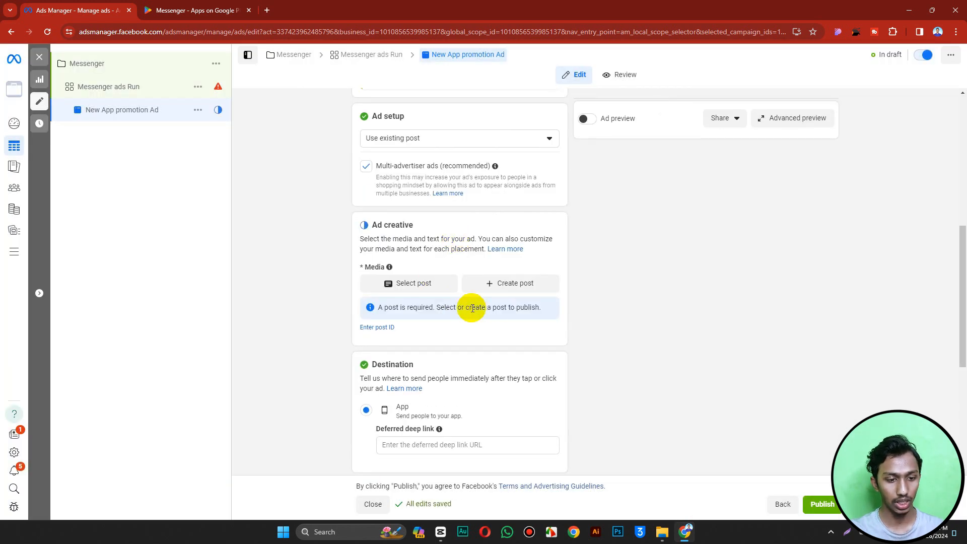
# Step: Copy the Messenger share link from Google Play and paste it as the ad's deferred deep link in Ads Manager
pyautogui.scroll(-2, 471, 306)
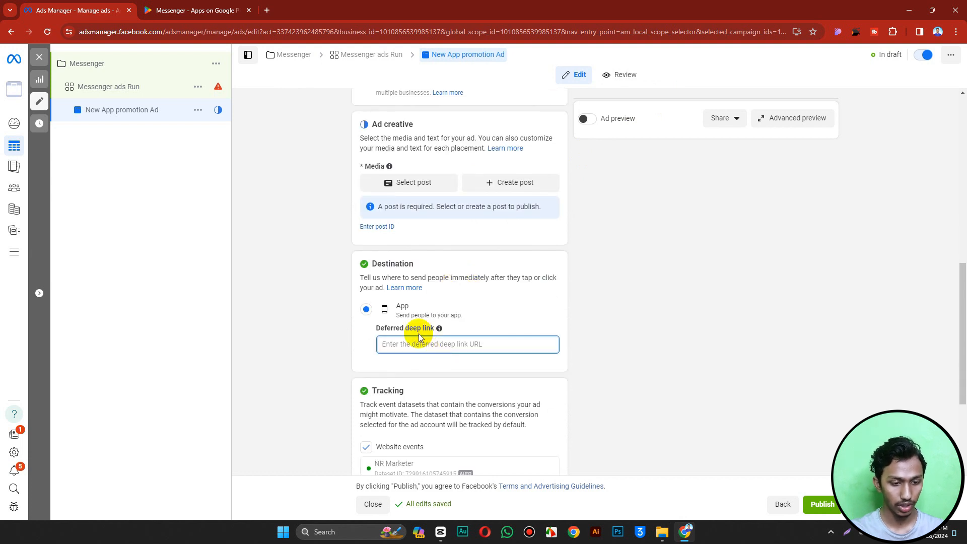
pyautogui.click(211, 12)
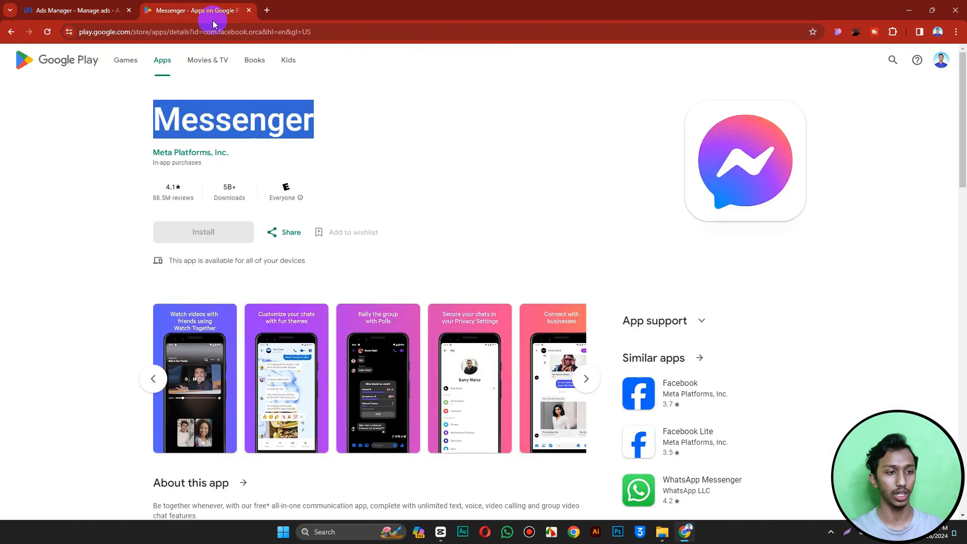
pyautogui.click(282, 232)
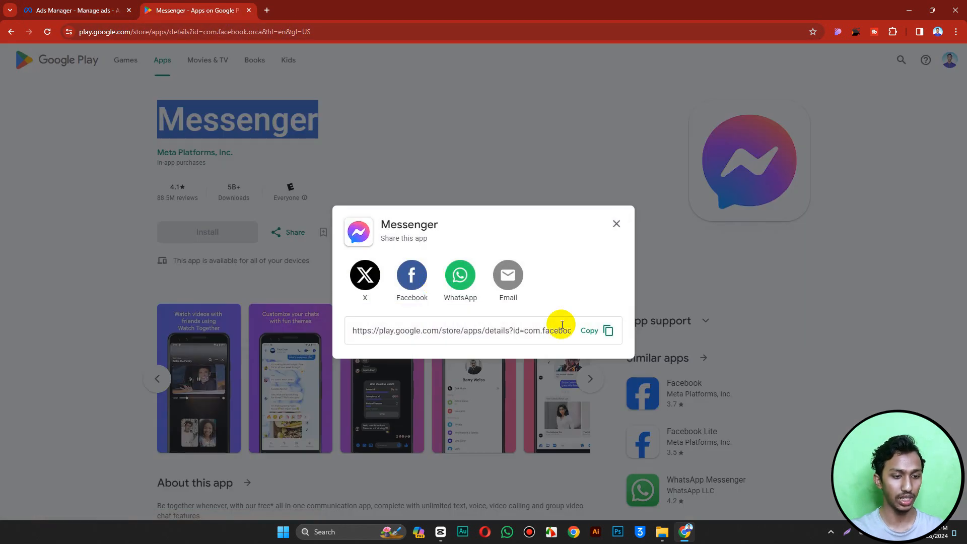
pyautogui.click(599, 330)
pyautogui.click(80, 10)
pyautogui.hotkey('ctrl', 'v')
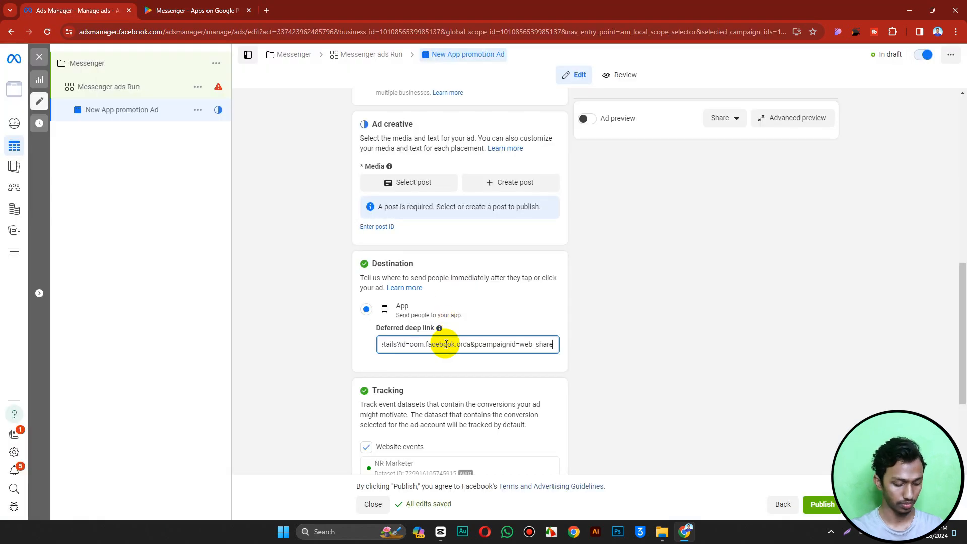
# Step: Review the ad's tracking settings and check the post ID entry option in the ad creative without entering one
pyautogui.scroll(-3, 411, 337)
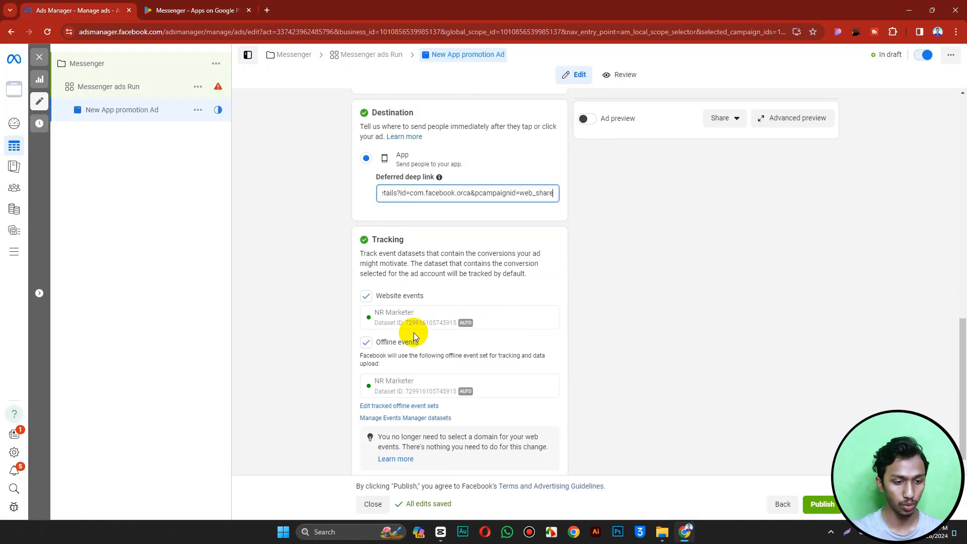
pyautogui.scroll(5, 415, 323)
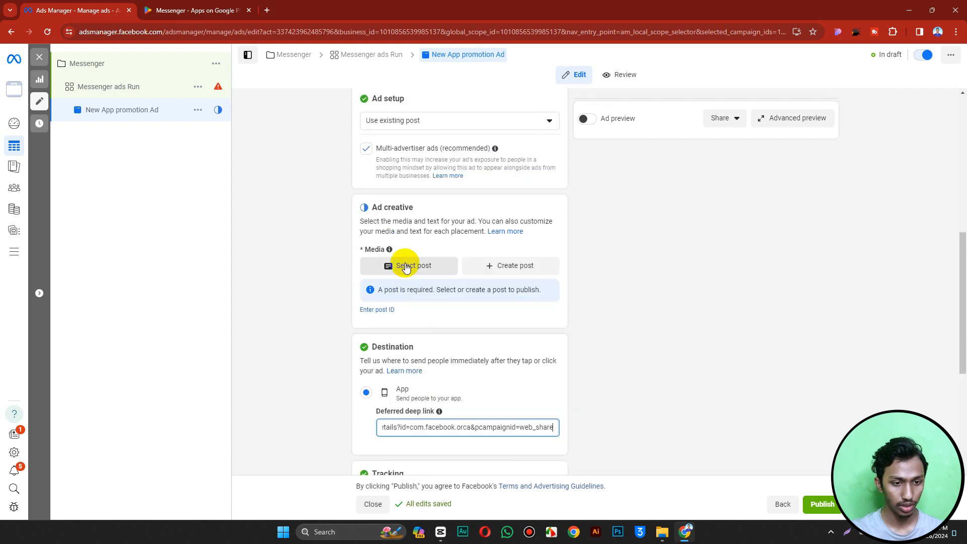
pyautogui.click(382, 309)
pyautogui.click(548, 328)
pyautogui.scroll(-5, 533, 325)
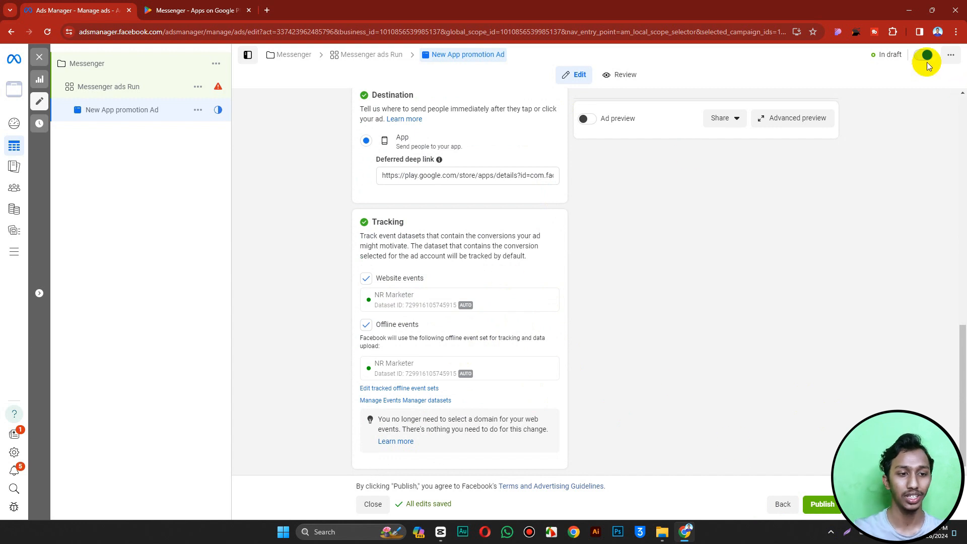
# Step: Try to publish the ad and go back to its identity and ad setup sections
pyautogui.click(823, 505)
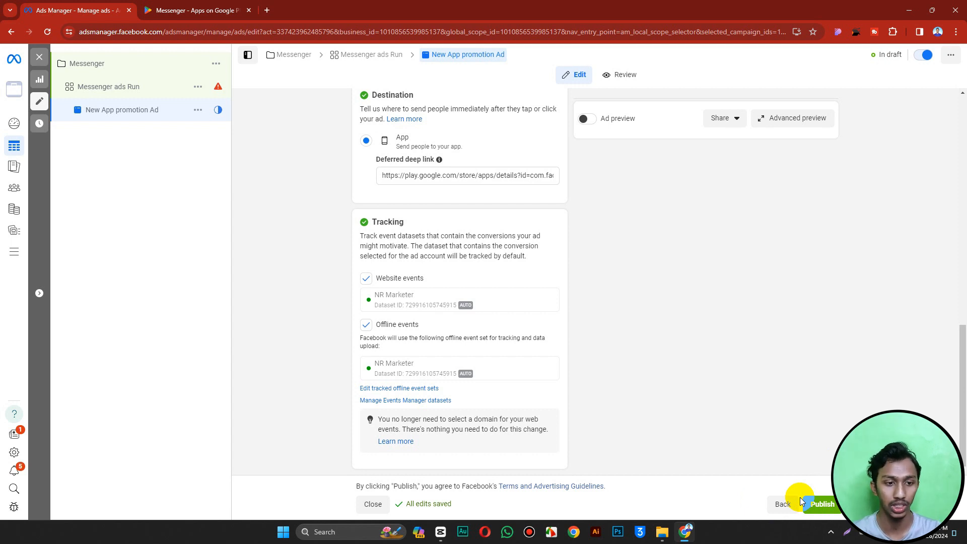
pyautogui.scroll(8, 286, 258)
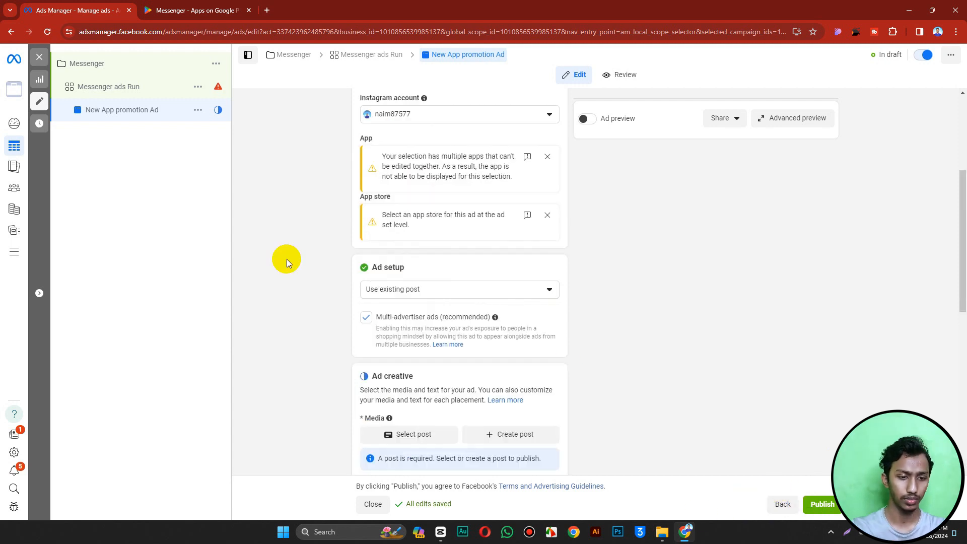